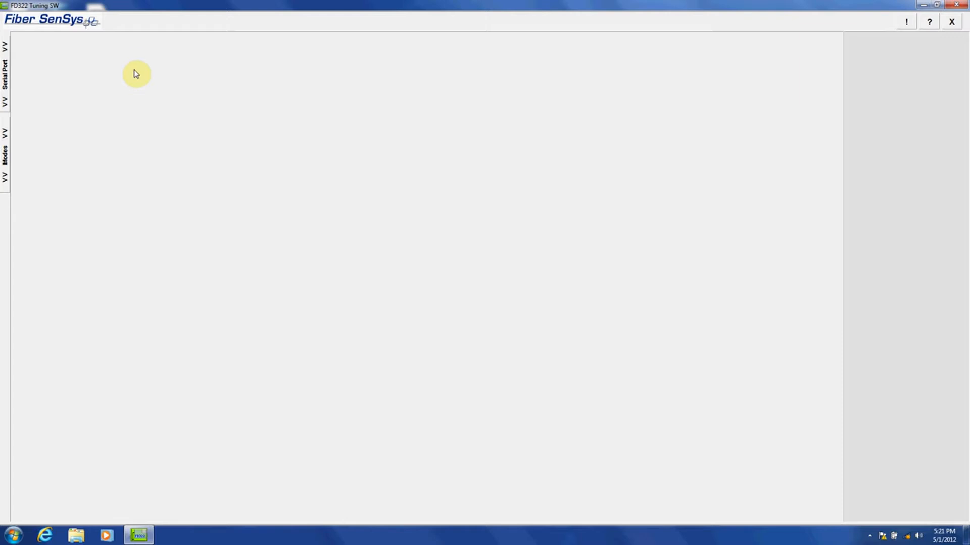
Connect to the sensor unit on COM Port 3, then close the serial port settings.
left_click(5, 76)
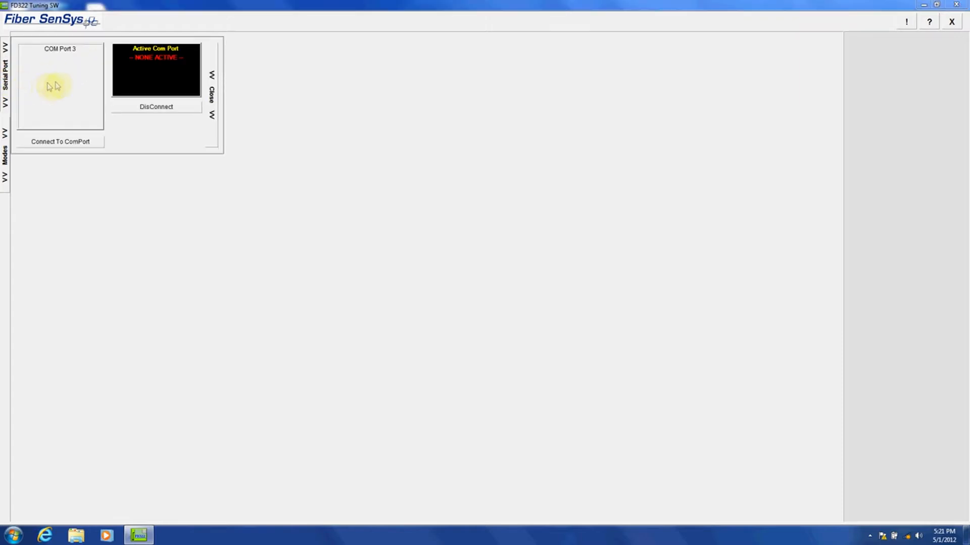
left_click(62, 51)
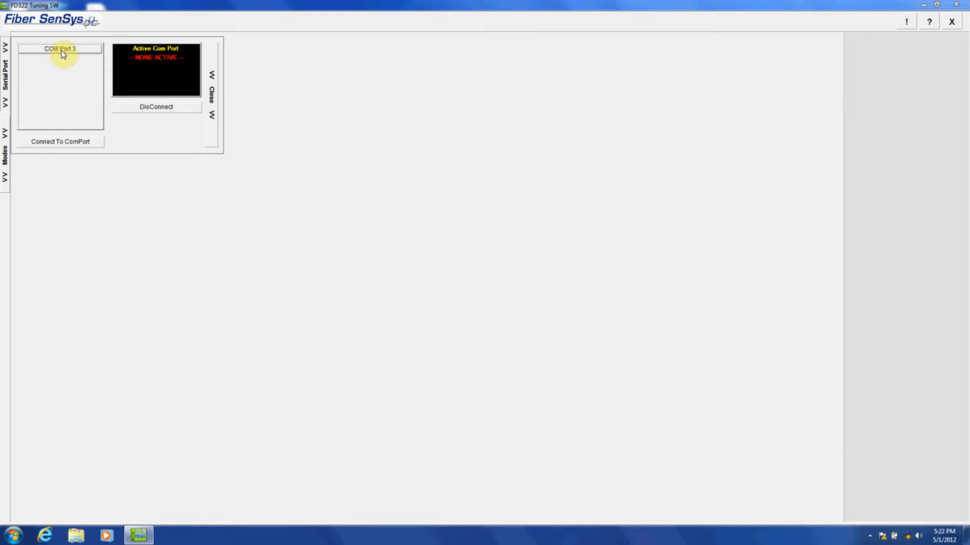
left_click(56, 145)
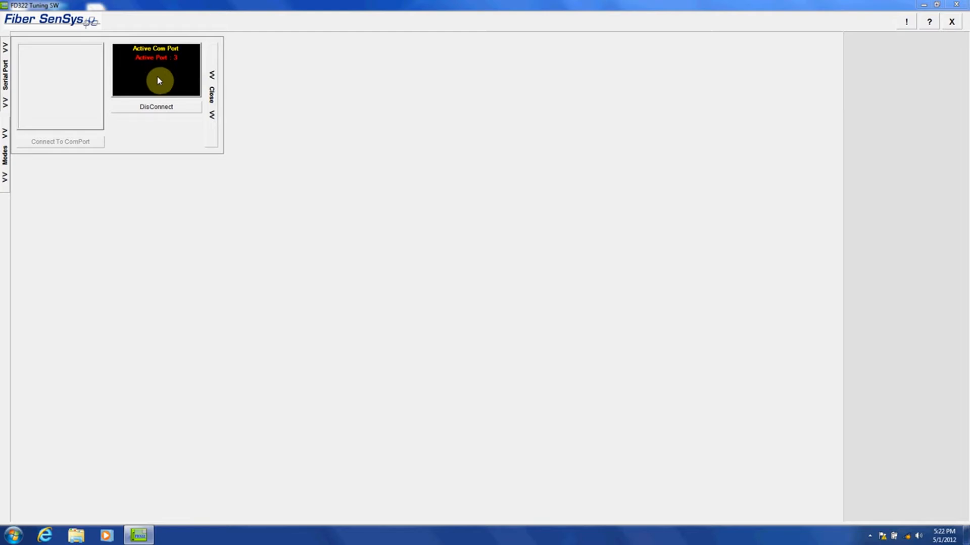
left_click(212, 96)
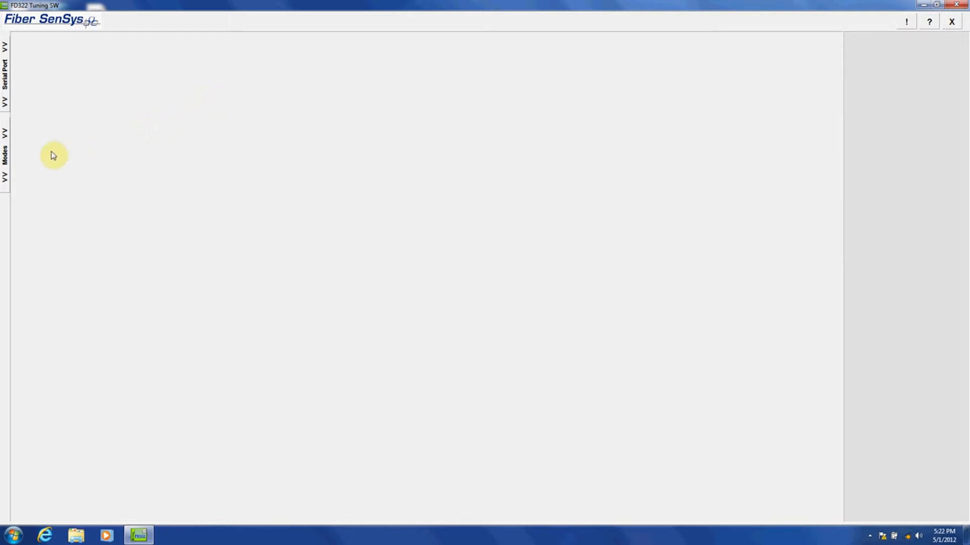
Open Terminal from the Modes list, showing channel A's locked password prompt.
left_click(5, 155)
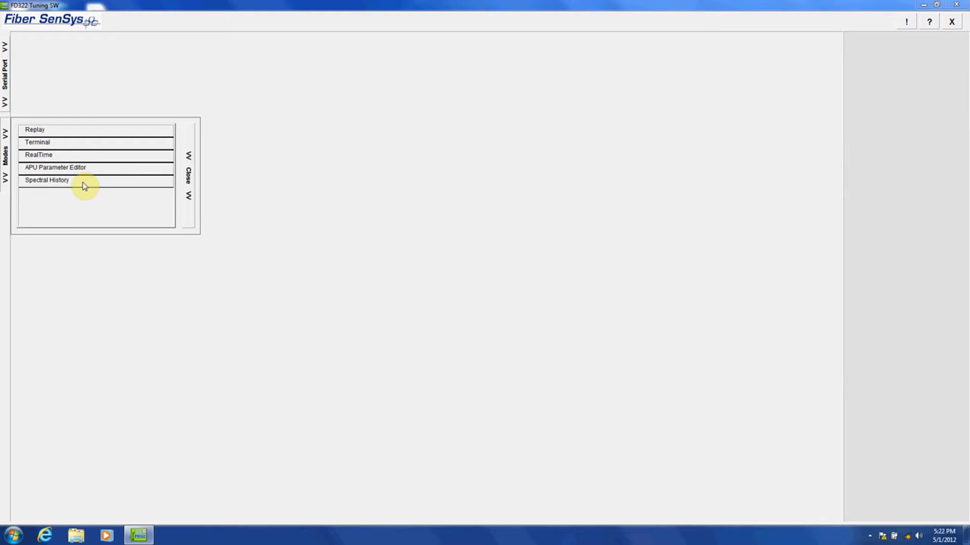
left_click(46, 145)
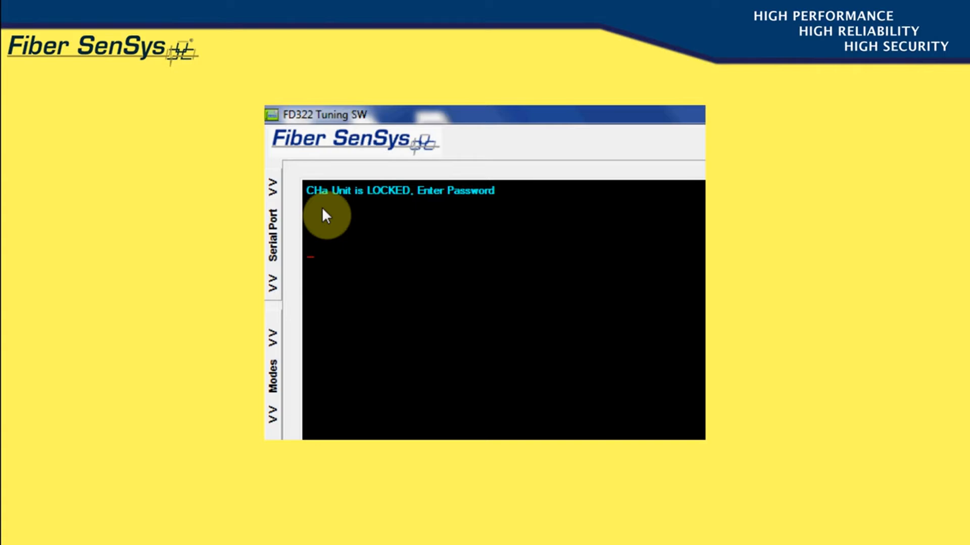
Switch the terminal to channel B with CHB, back with CHA, then run STATUS.
type("CHB")
key("Return")
type("CHA")
key("Return")
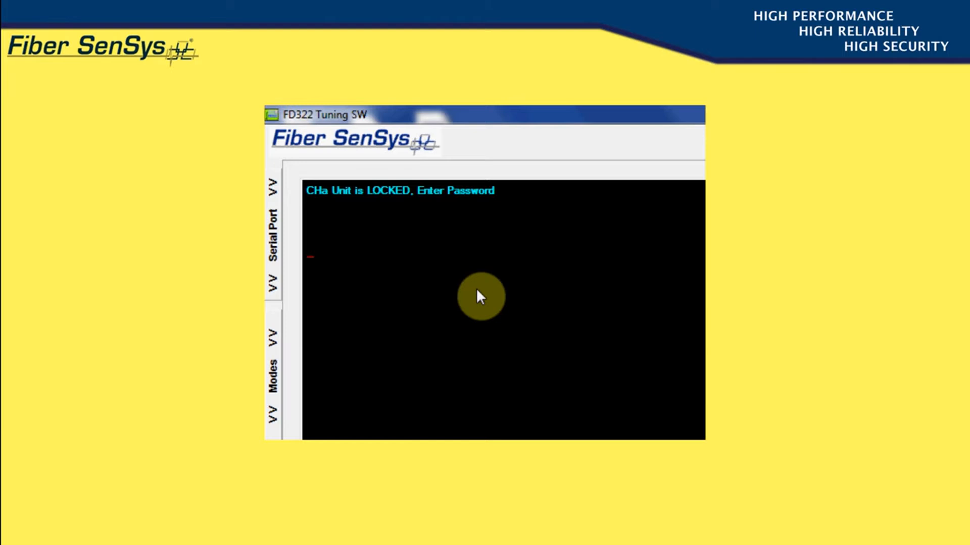
type("STATUS")
key("Return")
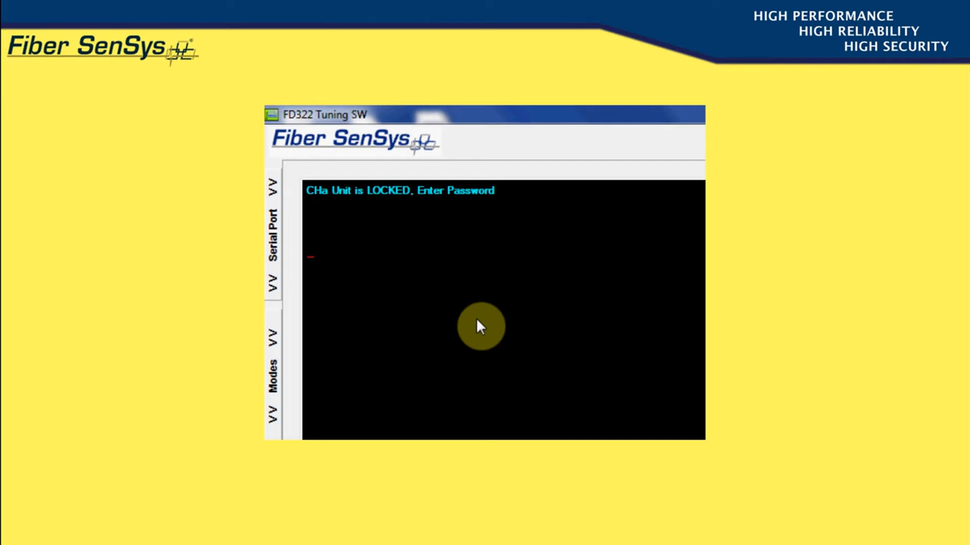
Enter the setup password to unlock channel A, reaching Climb Sensitivity at 25 E.
type("SETUP")
key("Return")
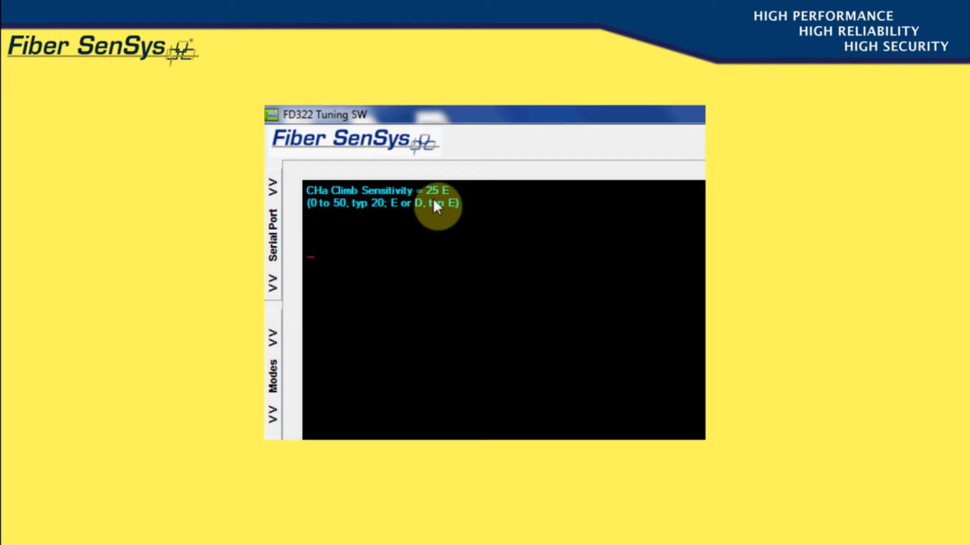
type("30")
key("Return")
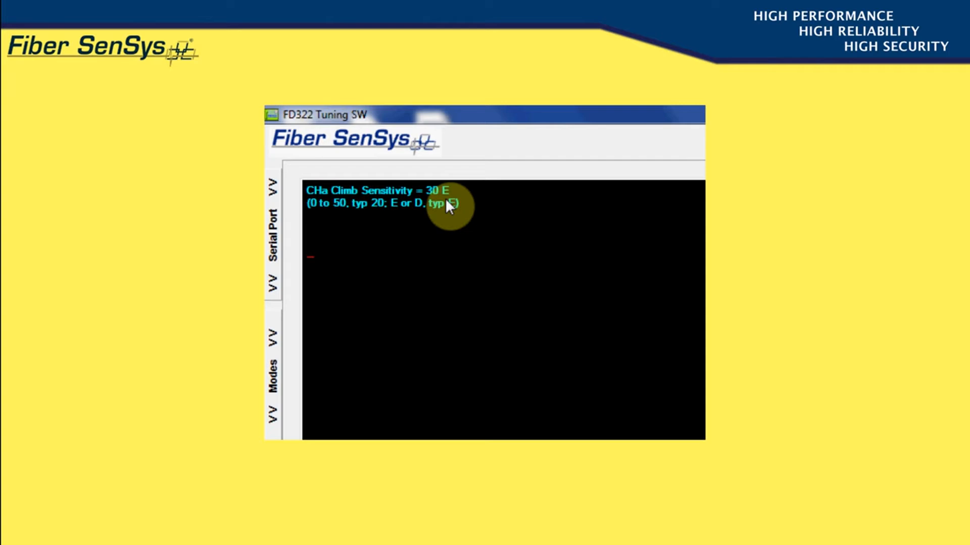
type("D")
key("Return")
type("E")
key("Return")
type("25")
key("Return")
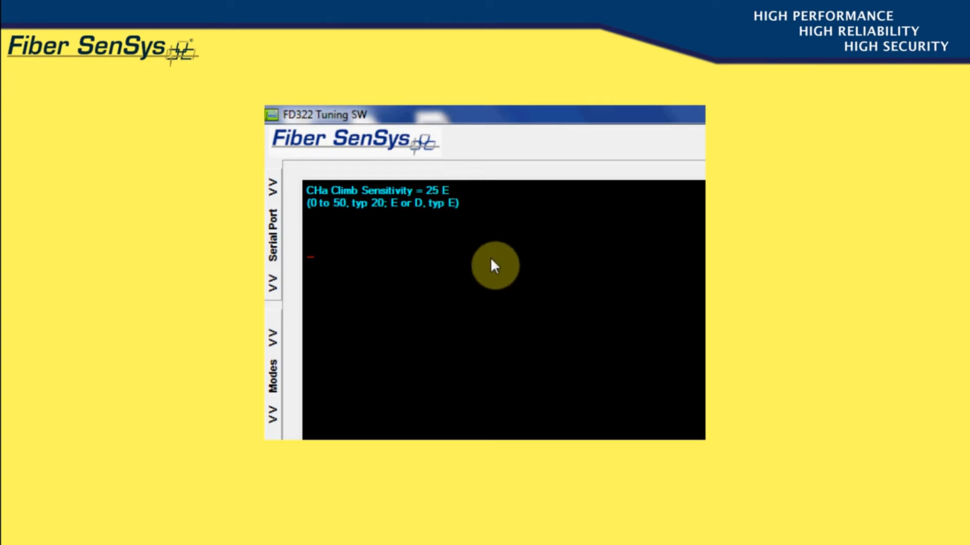
Keep the Cut Sensitivity, Event Count and Wind Rejection values, reaching Cut Lowest Frequency 300 Hz.
key("Return")
key("Return")
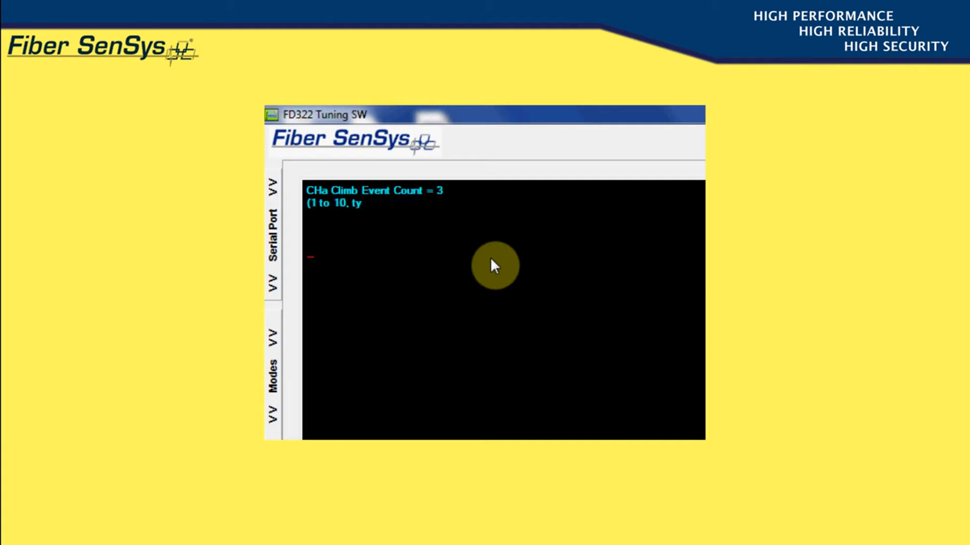
key("Return")
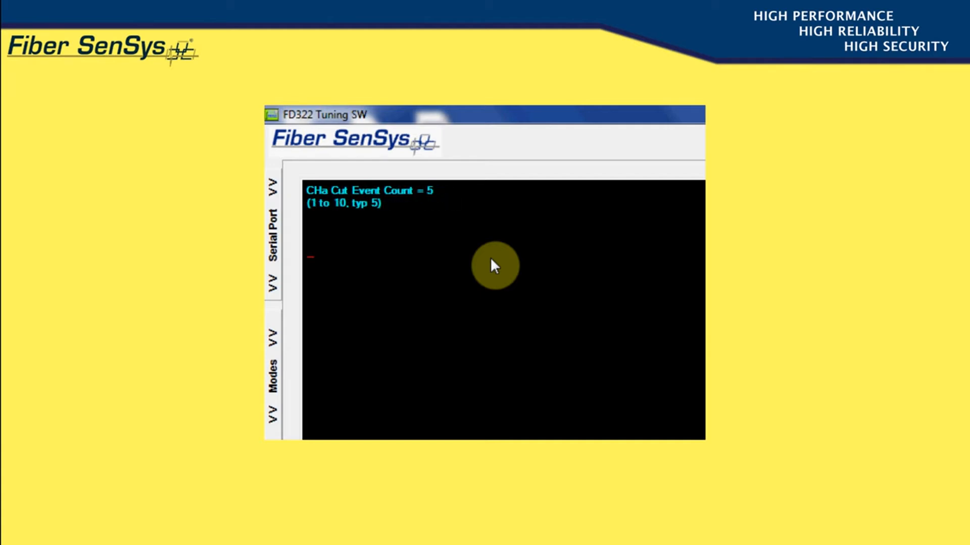
key("Return")
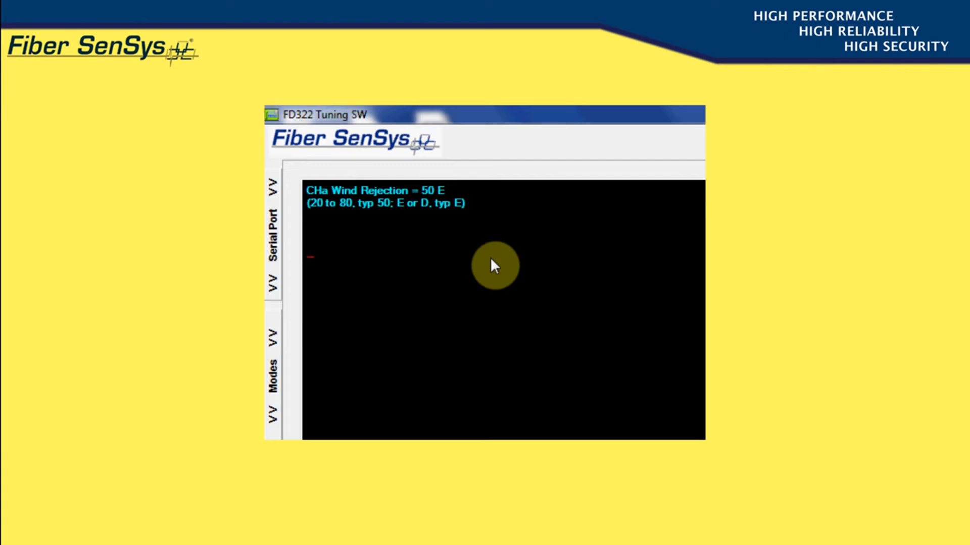
key("Return")
key("Return")
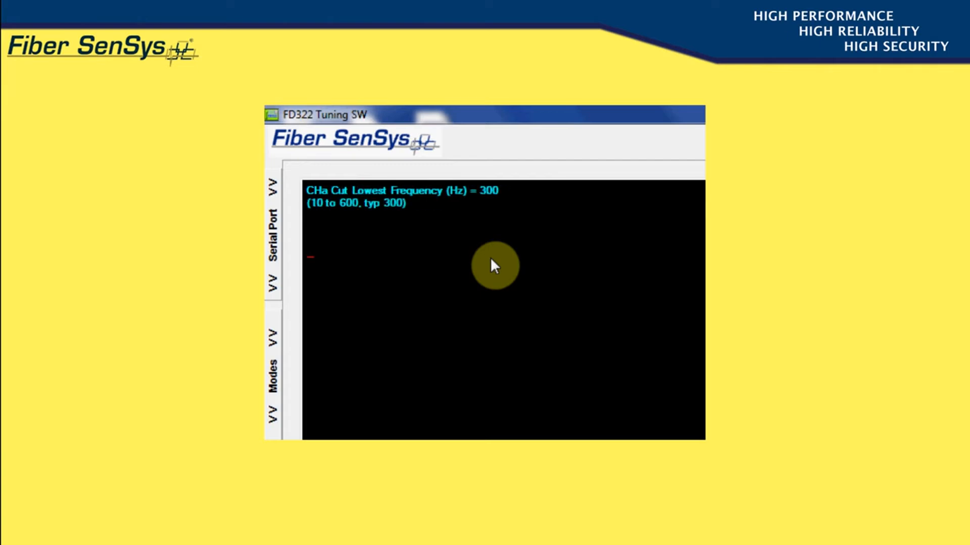
key("Return")
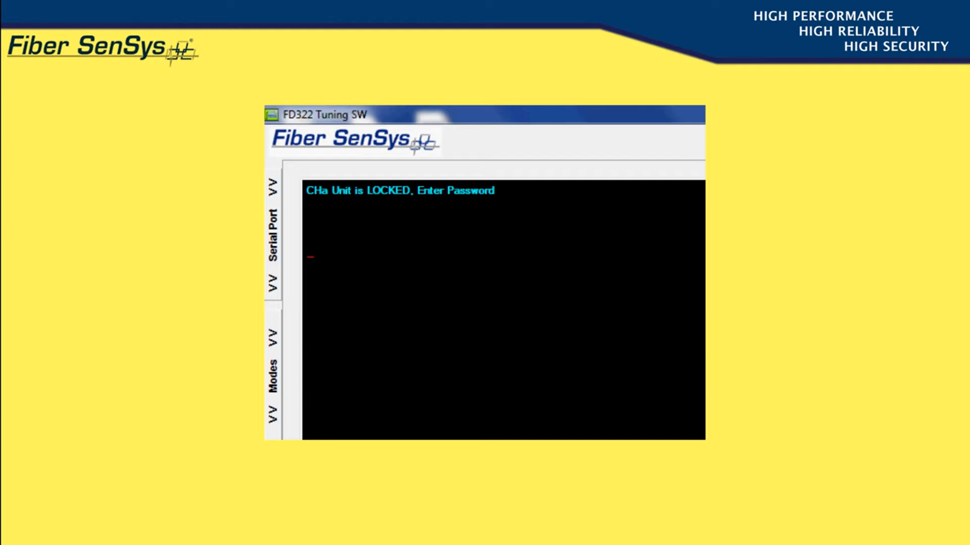
Unlock with the calibration password, choose D for date settings, and set the date to 05/04/12.
type("CALIB")
key("Return")
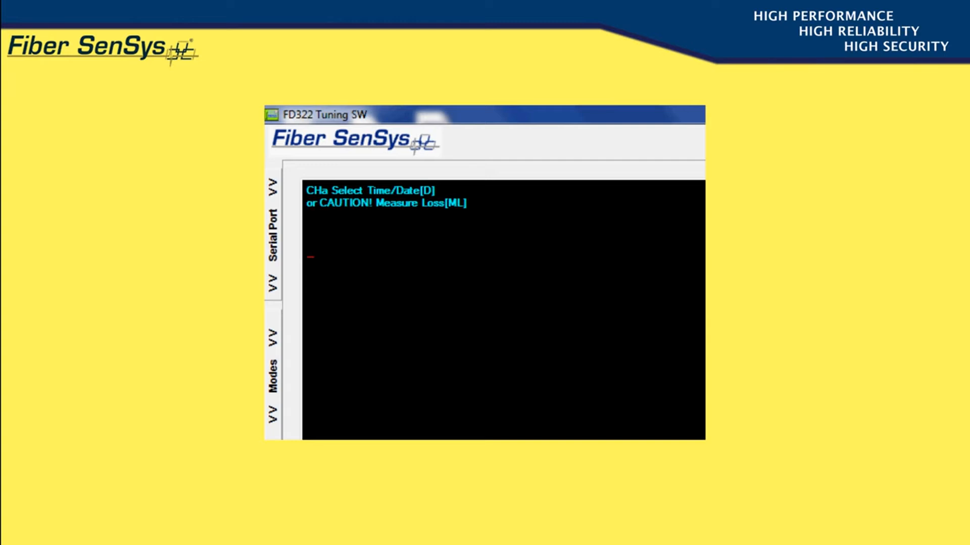
type("D")
key("Return")
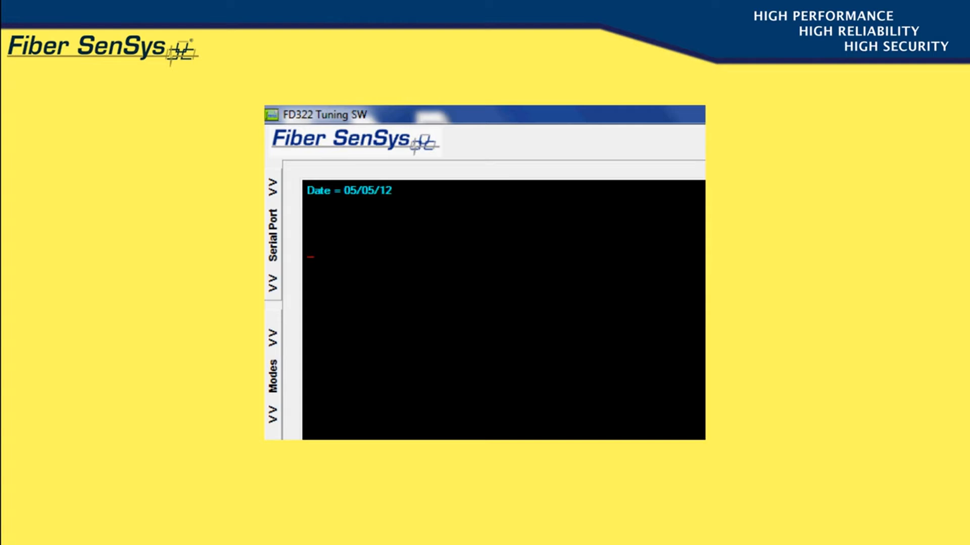
type("05/04/12")
key("Return")
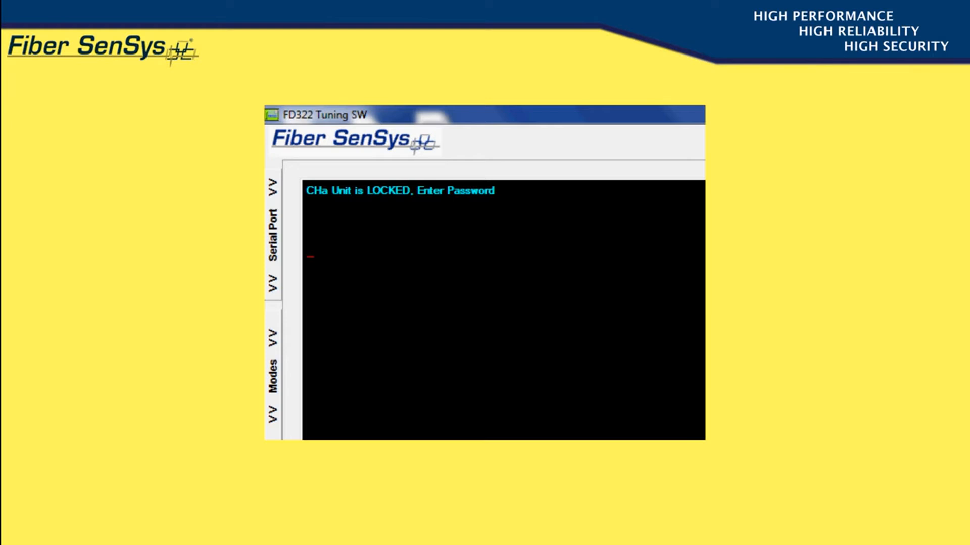
Unlock with the calibration password and run the ML loss measurement, confirming Y for 0 dB.
type("CALIB")
key("Return")
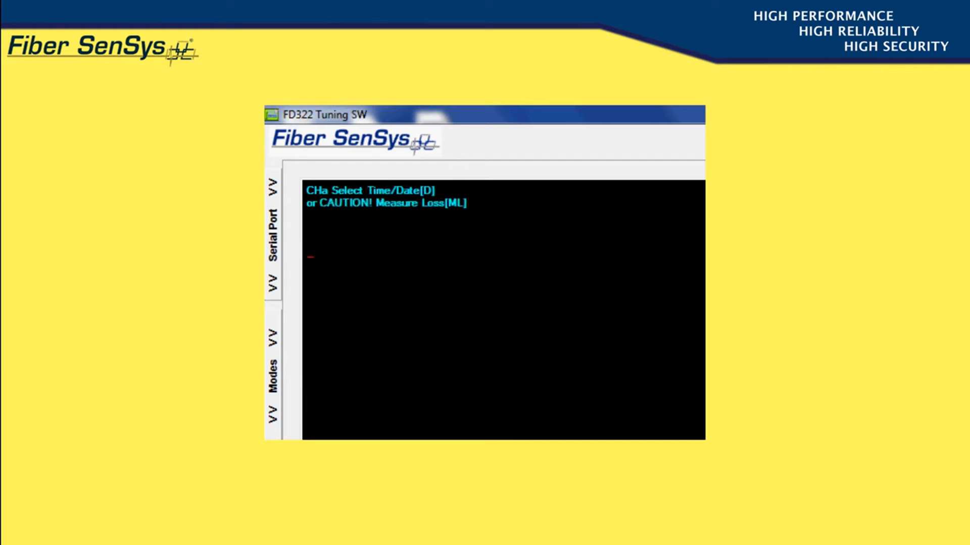
type("ML")
key("Return")
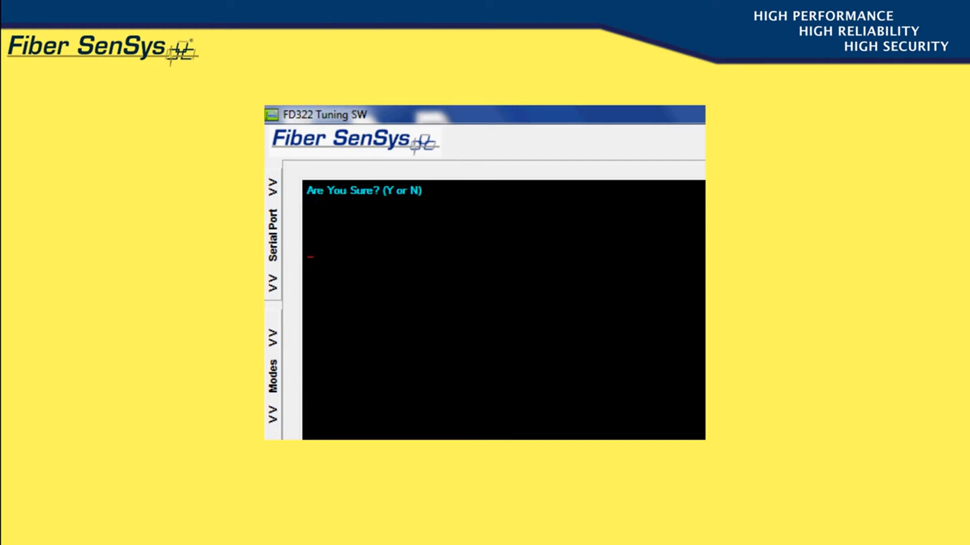
type("Y")
key("Return")
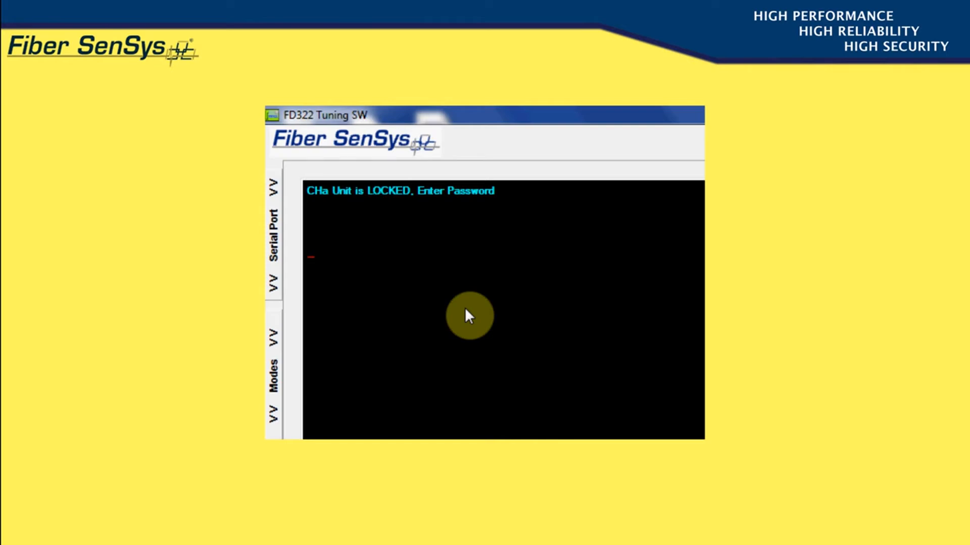
Run HIST to list channel A's four alarms, most recent first.
type("HIST")
key("Return")
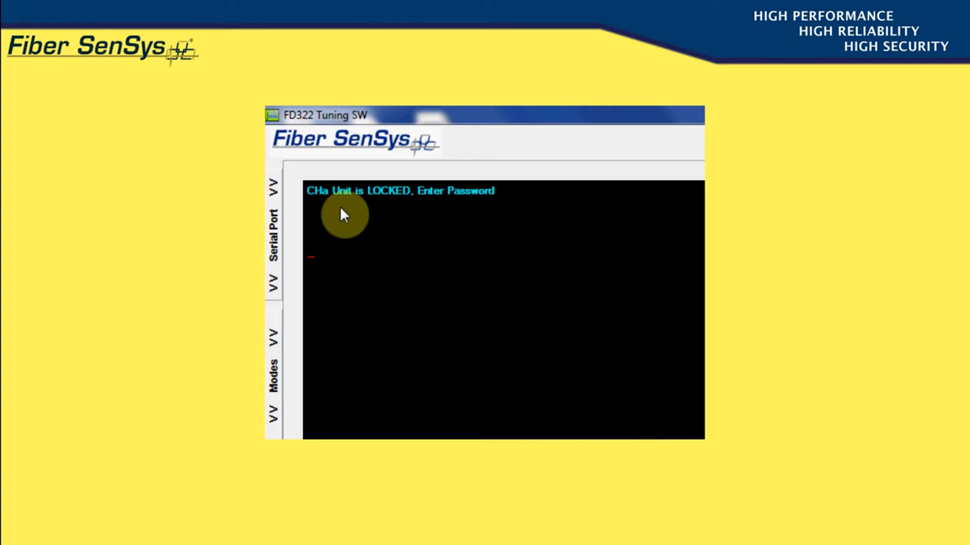
Rerun HIST, quit the listing with Q, then run HIST again to page through all alarms.
type("HIST")
key("Return")
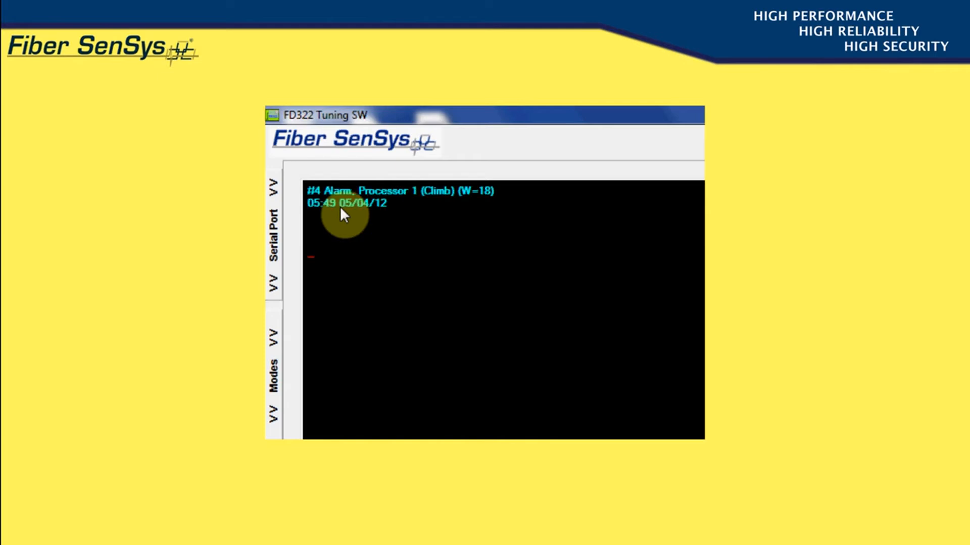
type("Q")
key("Return")
type("HIST")
key("Return")
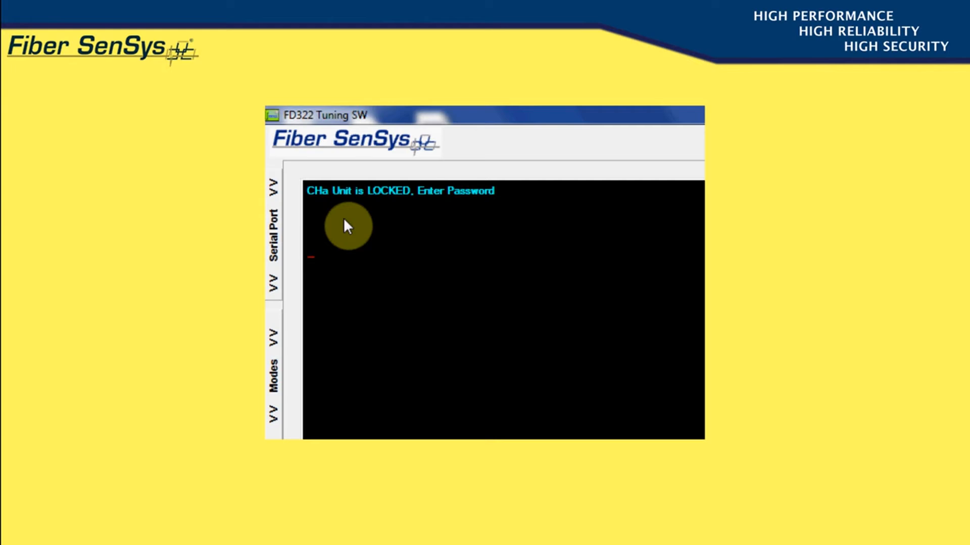
Clear the alarm history with HEST, then run VERSION to display the unit's version info.
type("HEST")
key("Return")
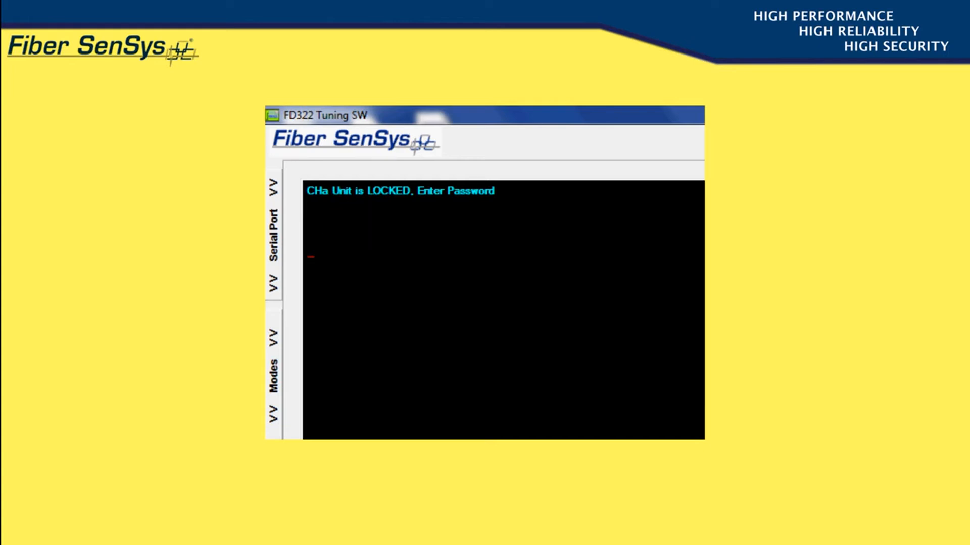
type("VERSION")
key("Return")
Unlock the unit with the admin password and answer Y to enable the tamper switch.
type("ADMIN")
key("Return")
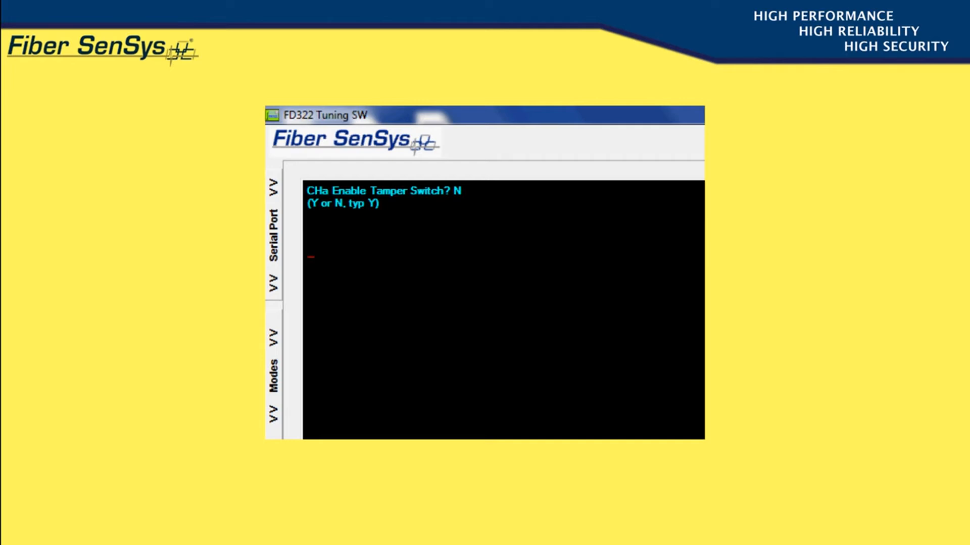
type("Y")
key("Return")
key("Return")
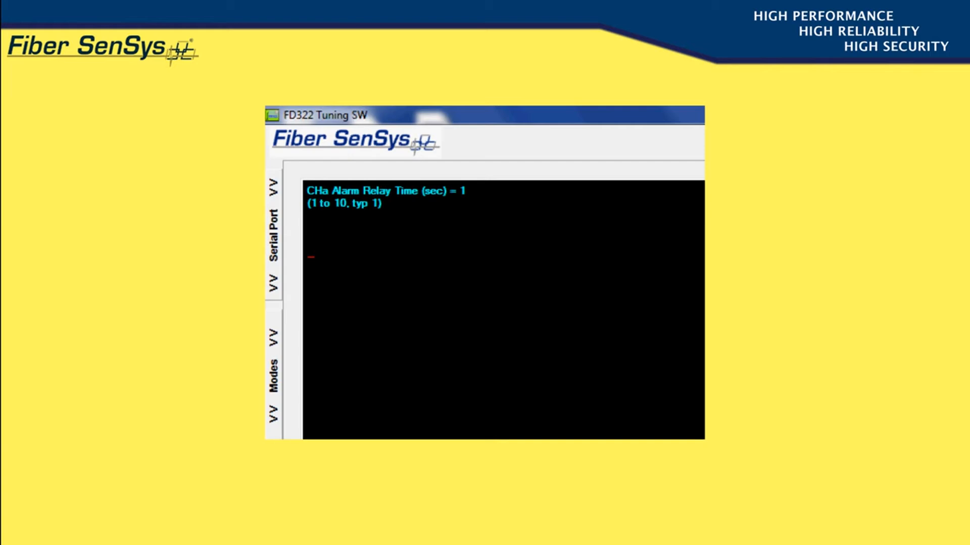
Set Alarm Relay Time to 5 seconds and enter EAST FENCE as the device name.
type("5")
key("Return")
key("Return")
type("EAST FENCE")
key("Return")
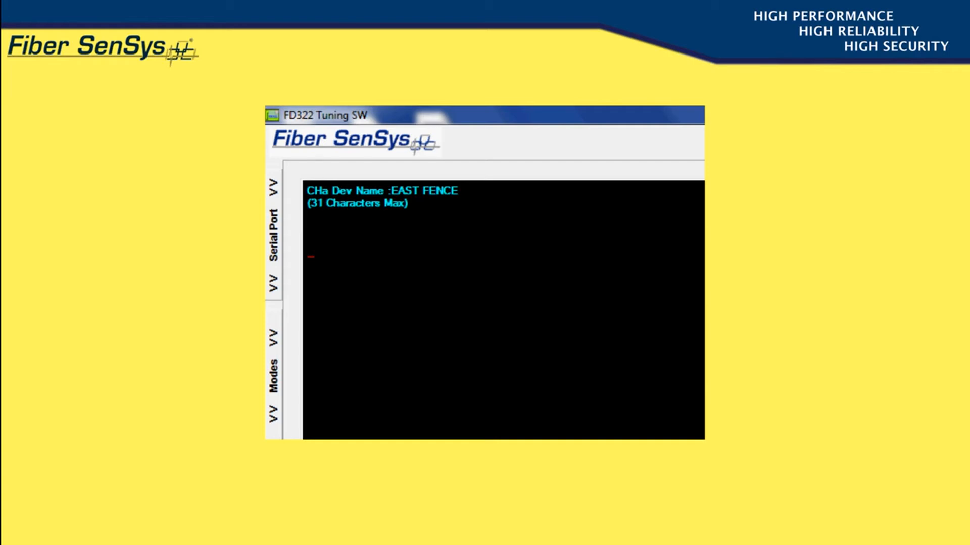
Accept EAST FENCE, name channels A and B ZONE 10 and ZONE 11, and set XML report interval 5.
key("Return")
type("ZONE")
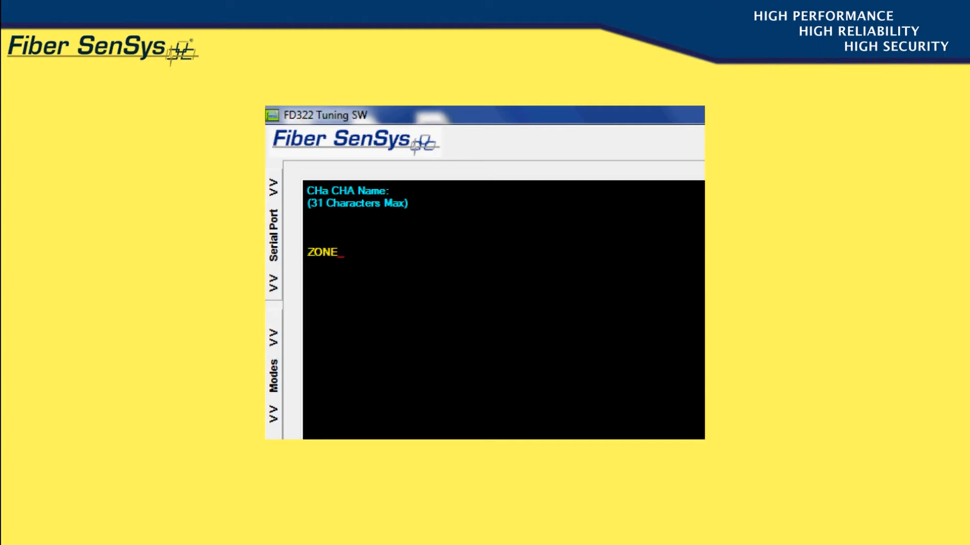
type(" 10")
key("Return")
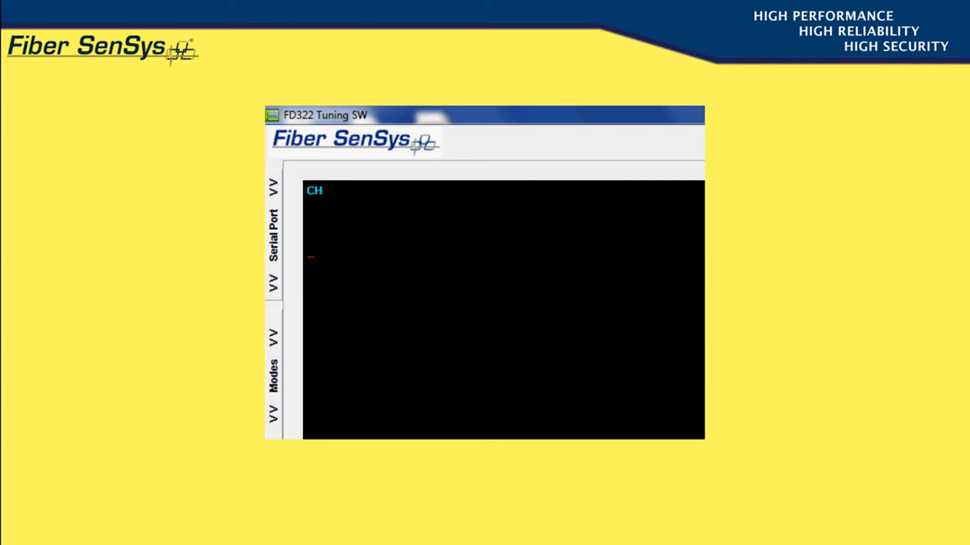
type("ZO")
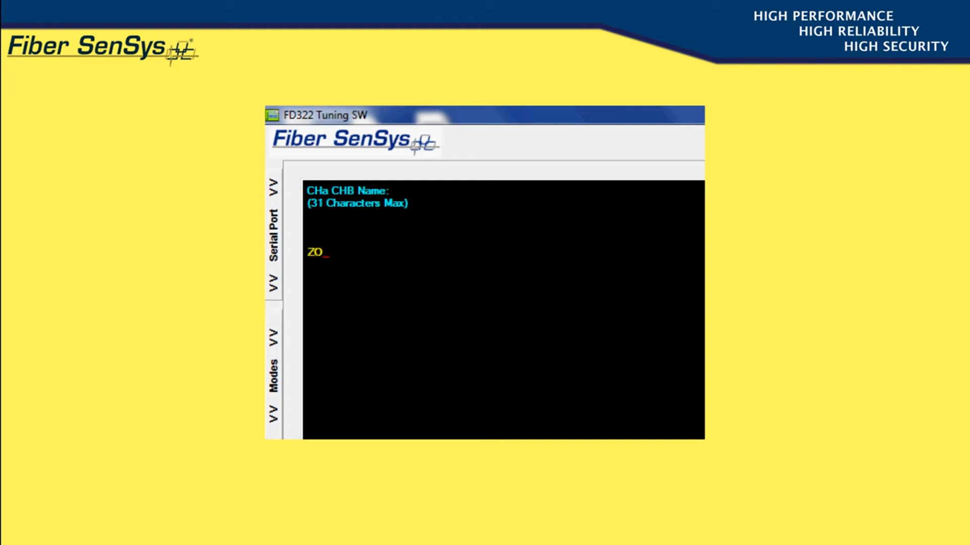
type("NE 11")
key("Return")
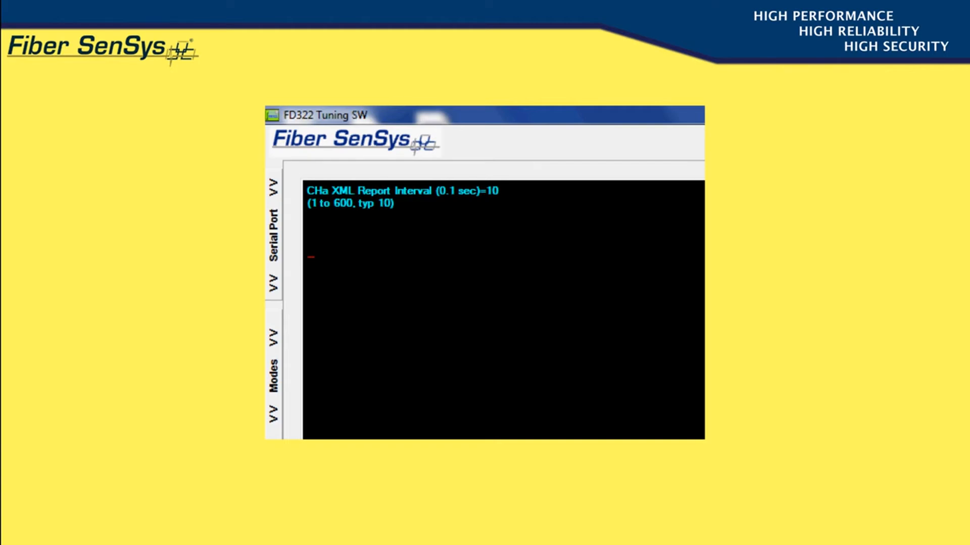
type("5")
key("Return")
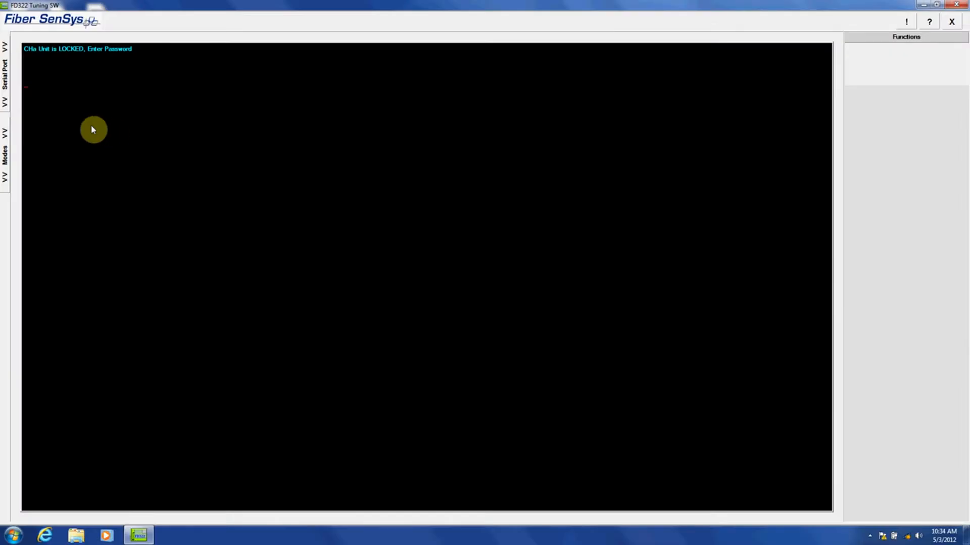
Open the APU Parameter Editor from the Modes side tab.
left_click(8, 162)
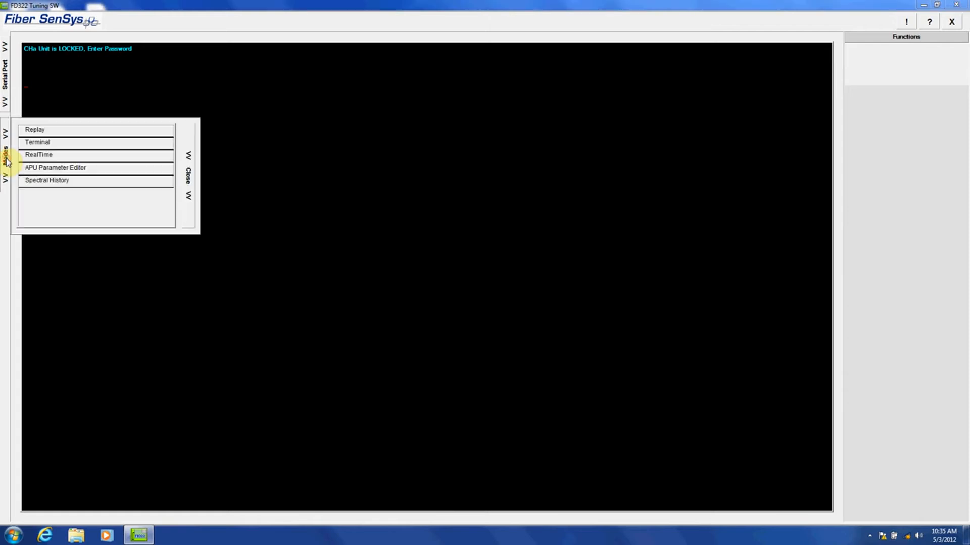
left_click(56, 171)
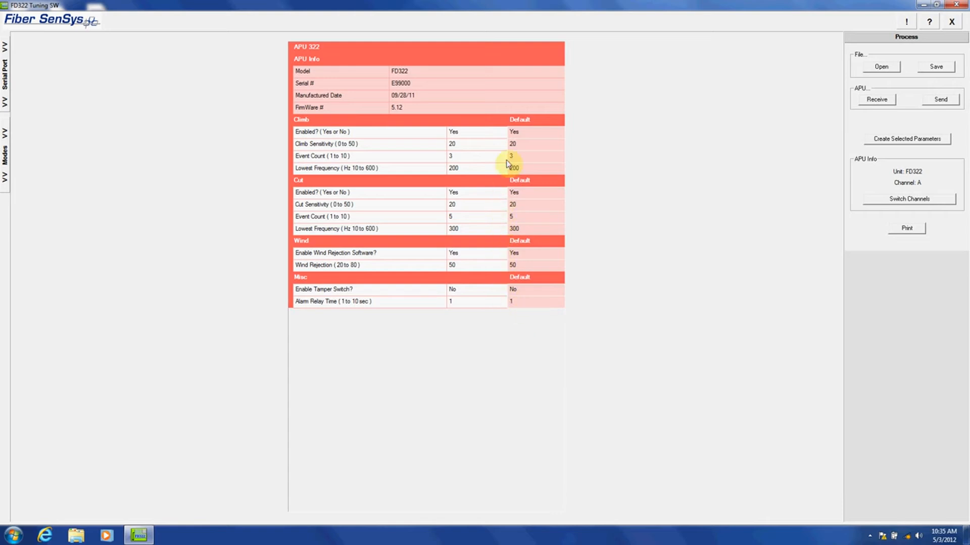
Set Climb Enabled to No in the APU parameter table.
left_click(455, 134)
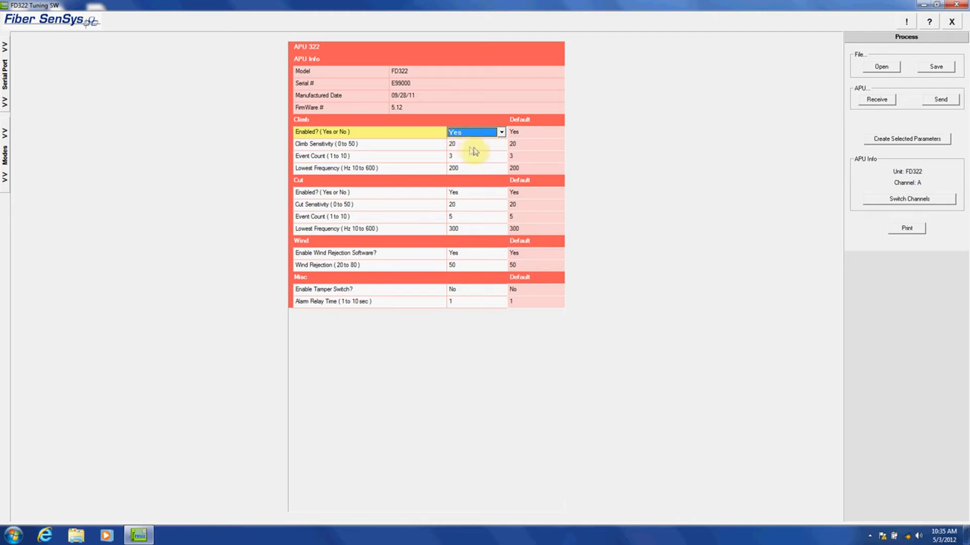
left_click(501, 132)
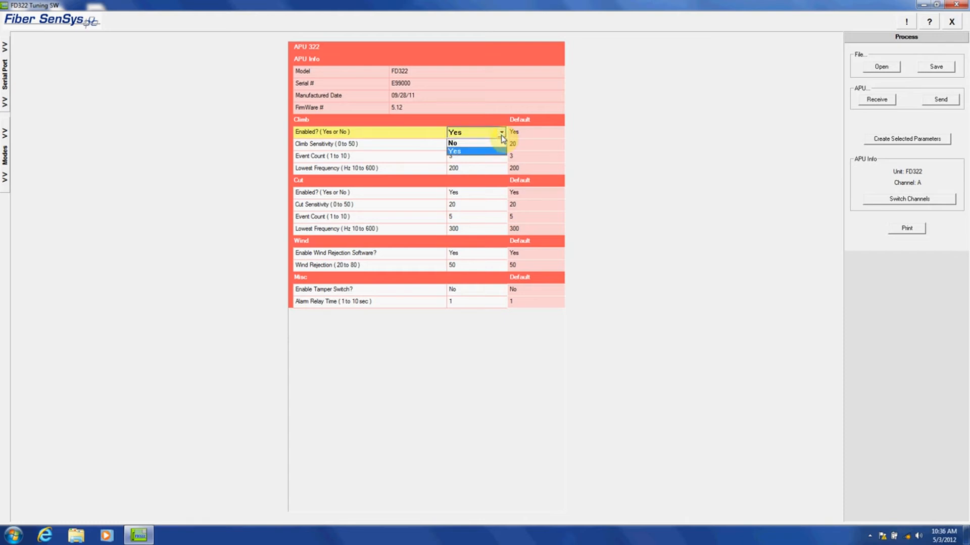
left_click(458, 143)
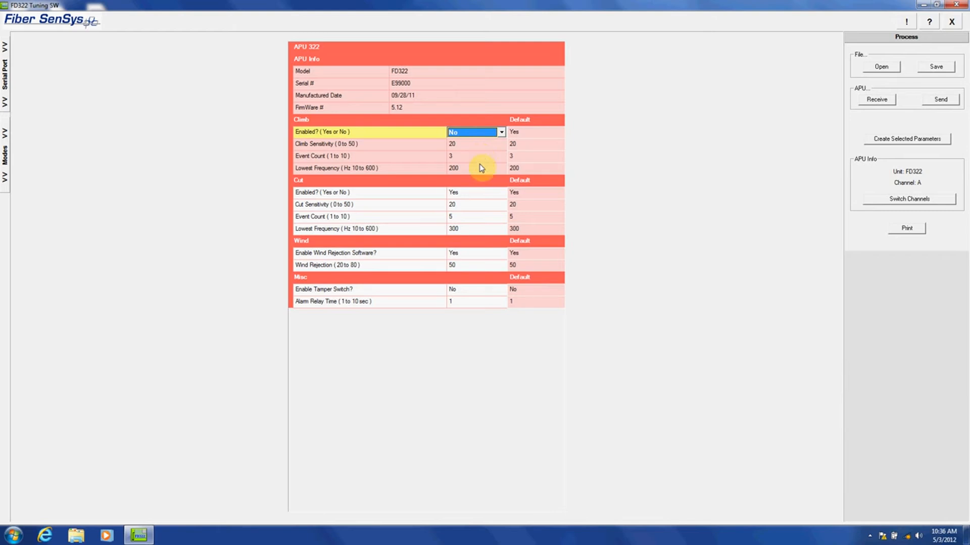
Re-edit Cut Sensitivity and enter 51, which triggers the 0–50 Invalid Range warning.
left_click(454, 208)
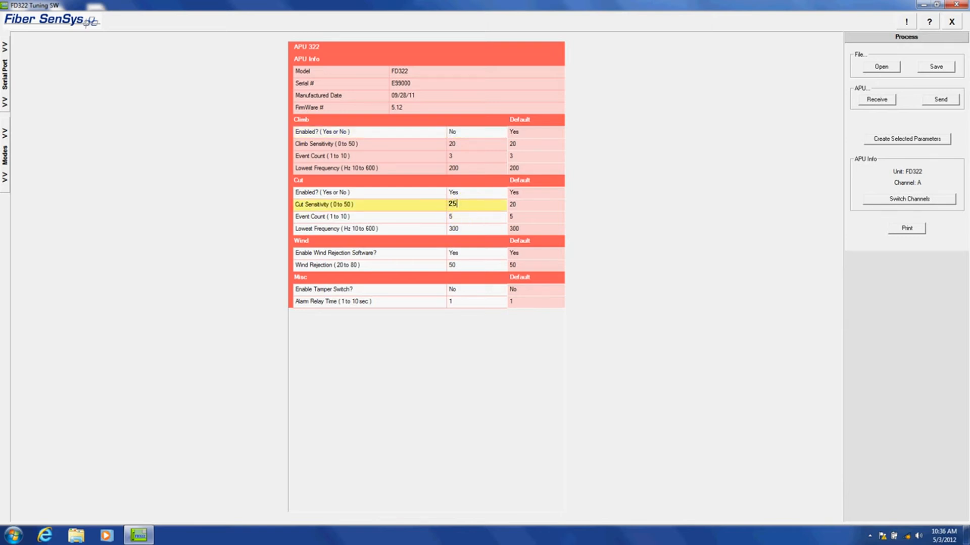
left_click(463, 215)
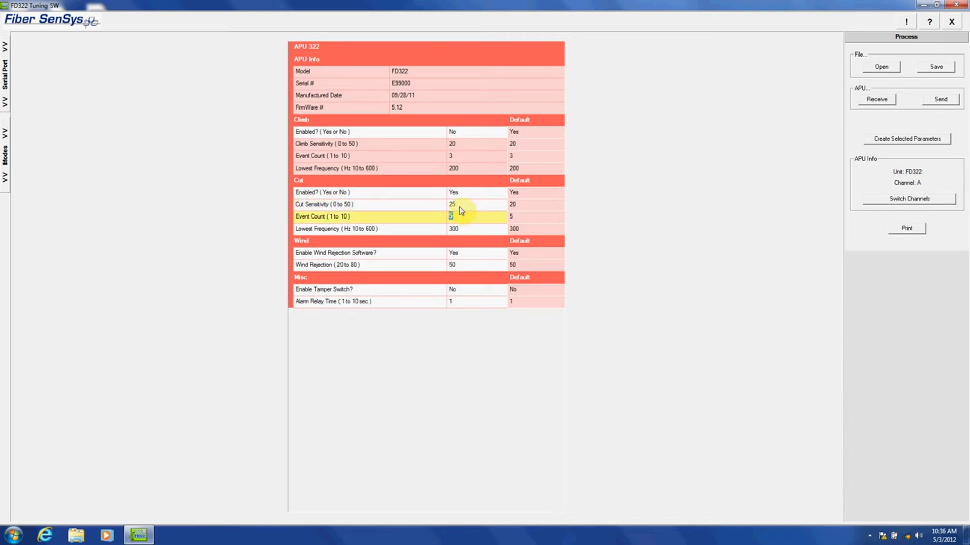
left_click(463, 206)
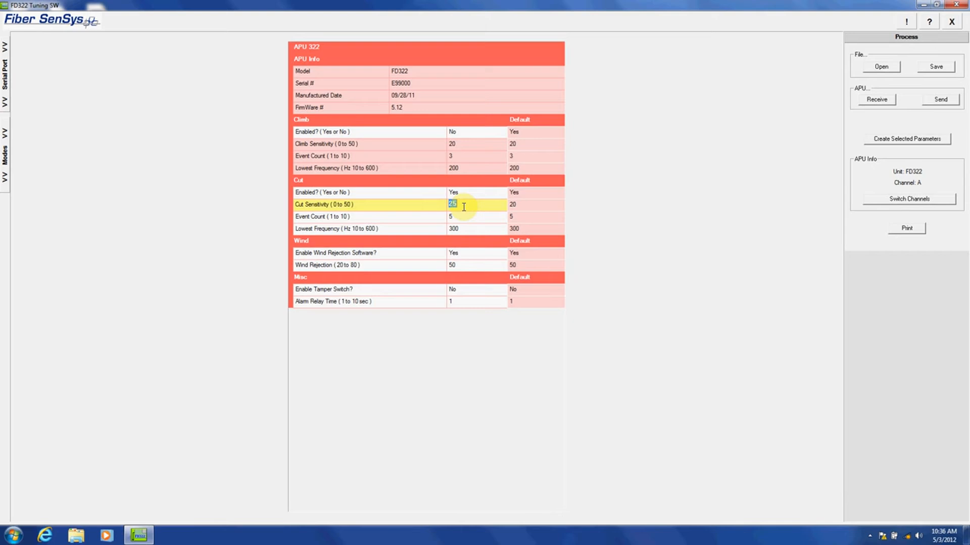
type("5")
Dismiss the range warning, correct Cut Sensitivity to 50, and send the parameters to the unit.
left_click(463, 208)
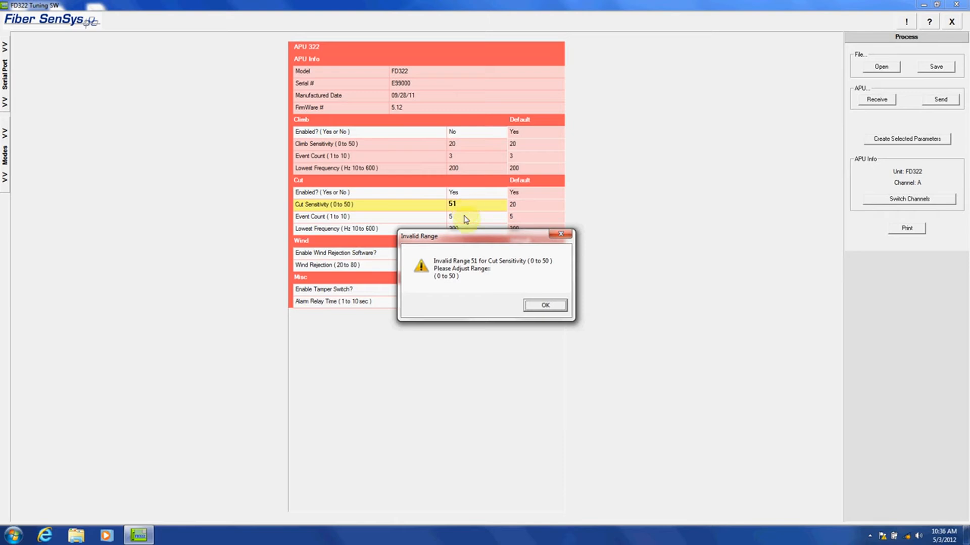
left_click(540, 306)
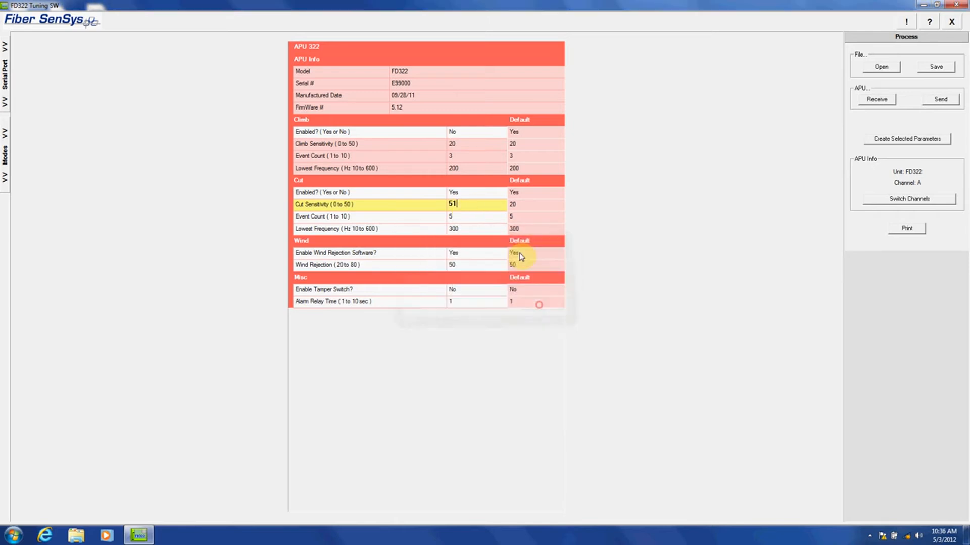
double_click(484, 205)
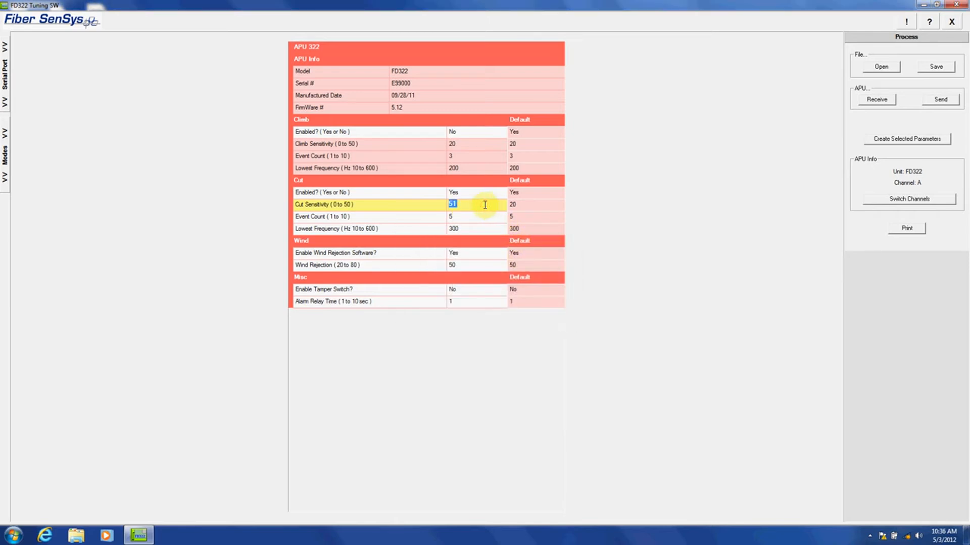
type("5")
key("Return")
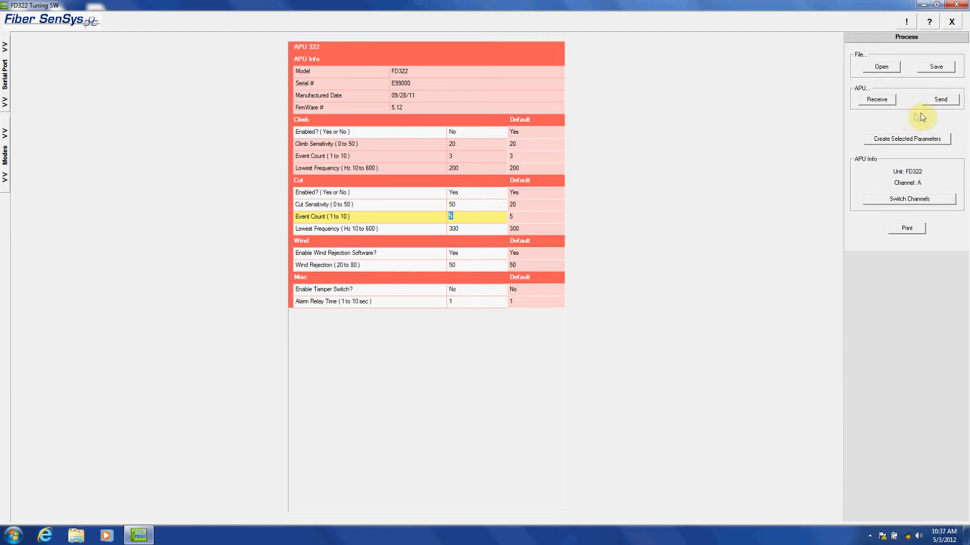
left_click(941, 100)
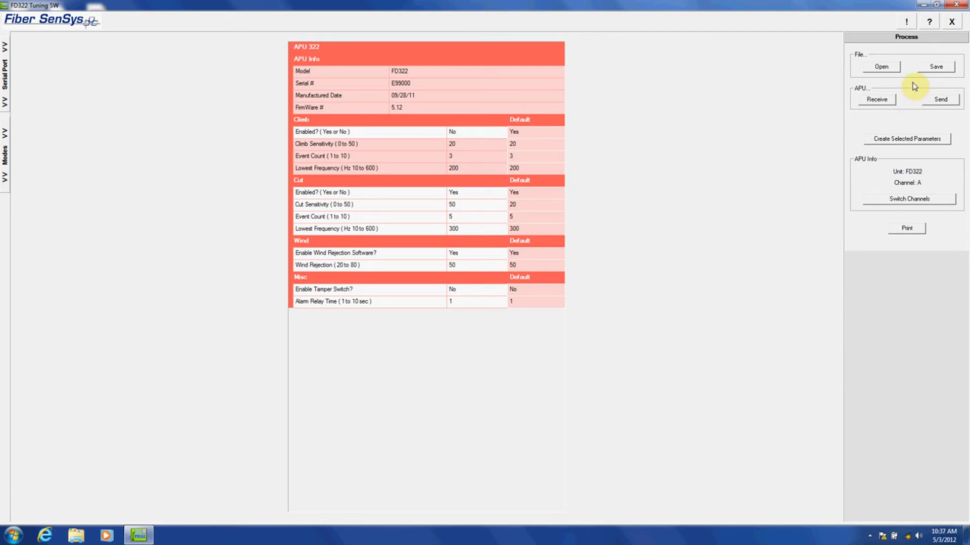
Save the parameters as Test.APB in the APU Parameter Files folder on drive C.
left_click(936, 68)
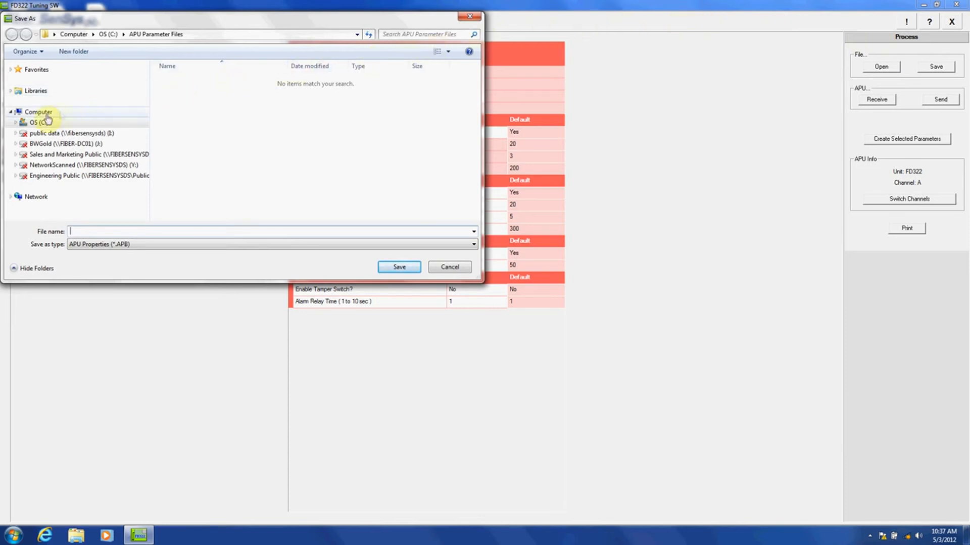
left_click(17, 122)
left_click(36, 145)
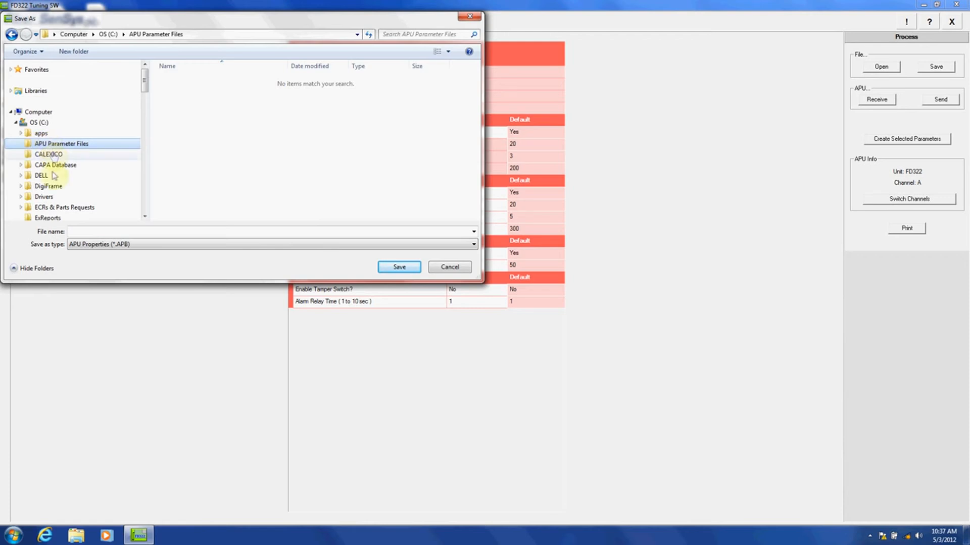
left_click(73, 233)
type("Test")
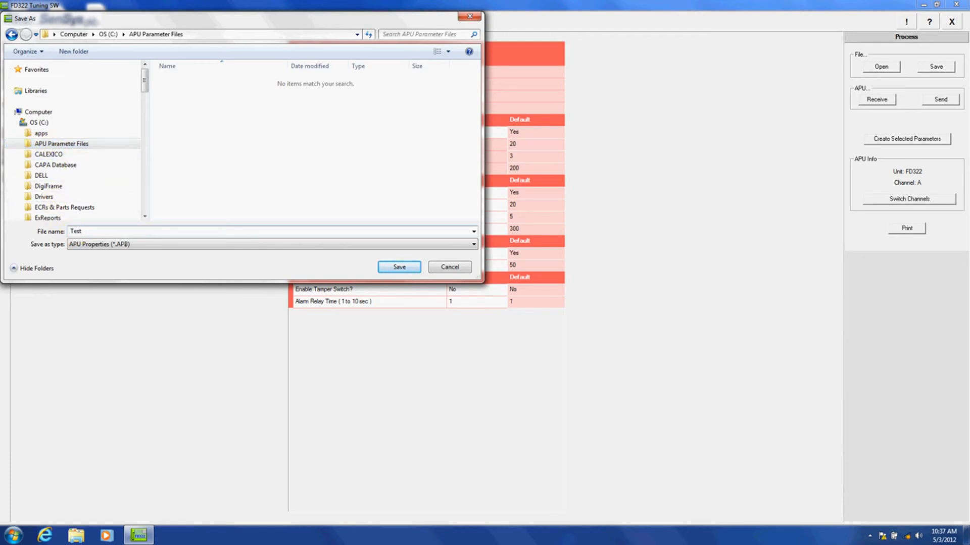
left_click(401, 268)
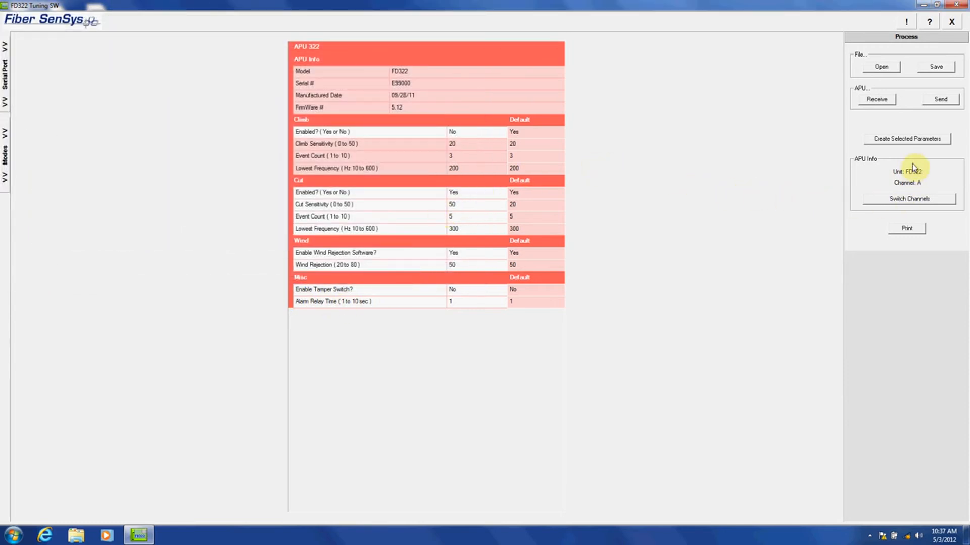
Load the selected default parameters (Climb enabled, Cut sensitivity 20), then switch channels.
left_click(905, 141)
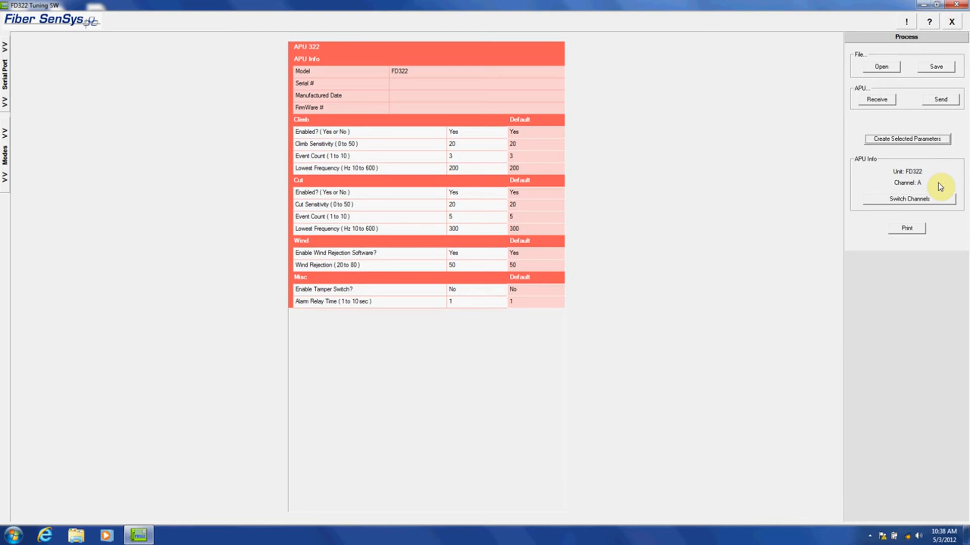
left_click(911, 201)
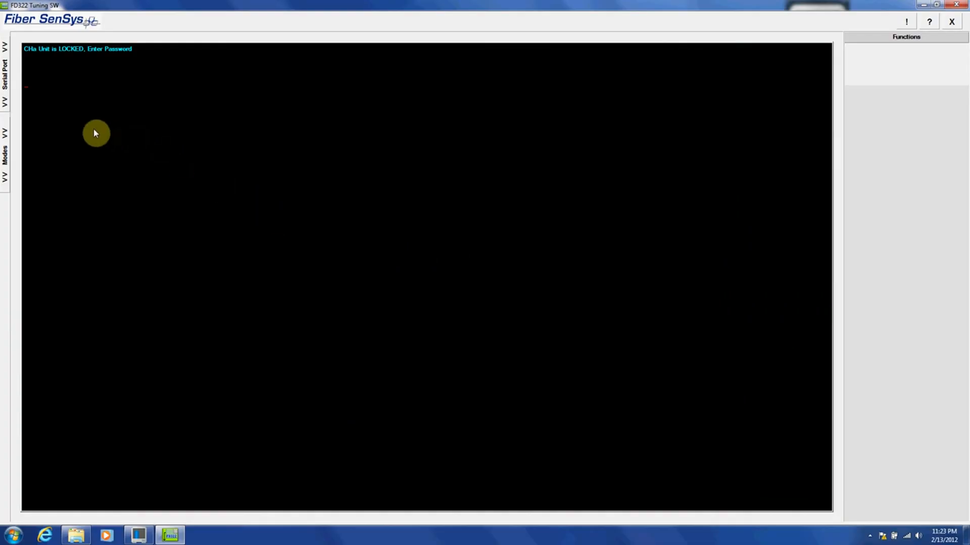
Switch to the RealTime view from the Modes side tab.
left_click(6, 162)
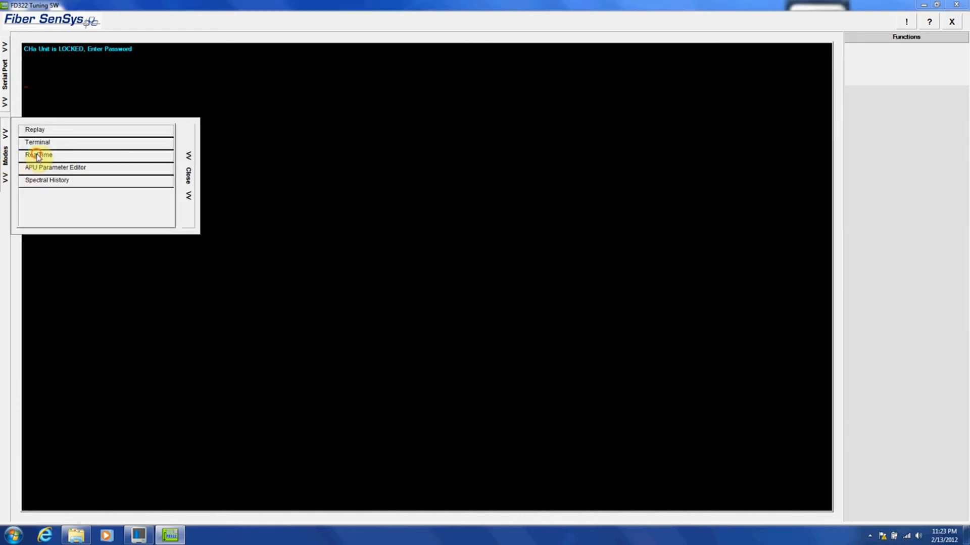
left_click(36, 155)
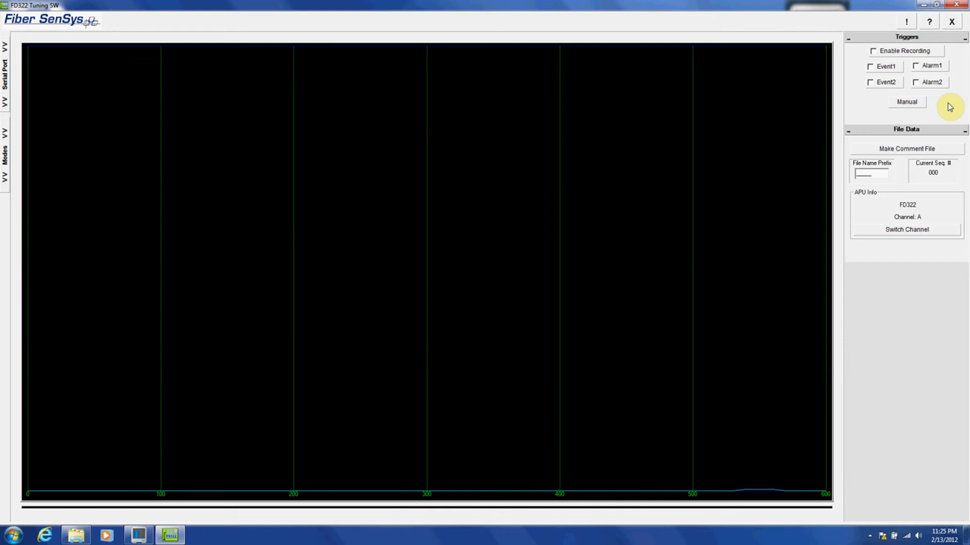
Make Alarm1 and Alarm2 trigger recordings, set file prefix DEMO, and enable recording.
left_click(917, 67)
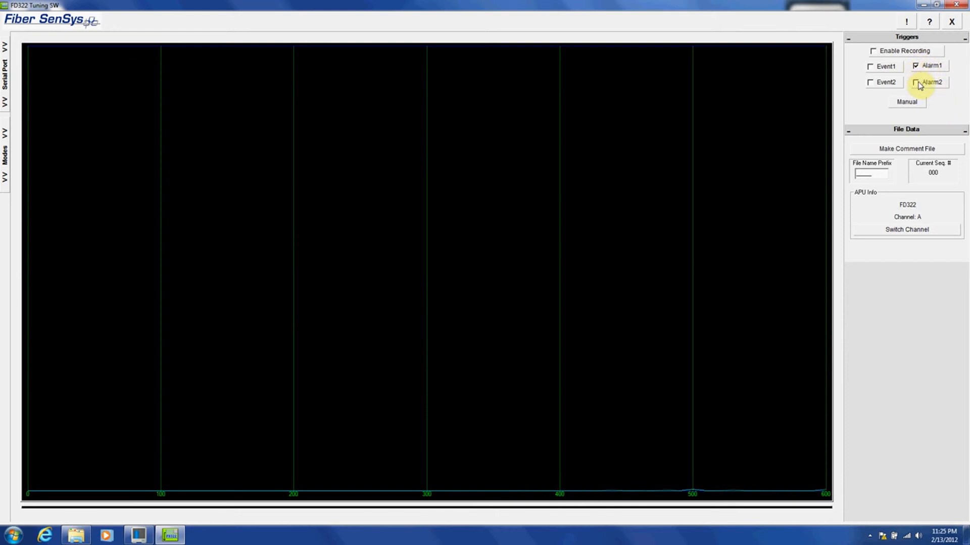
left_click(917, 84)
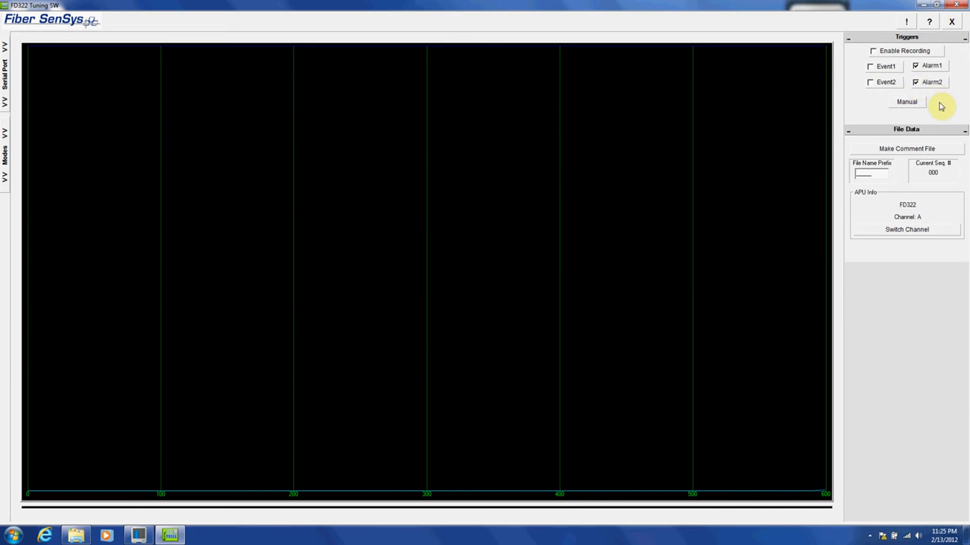
double_click(874, 175)
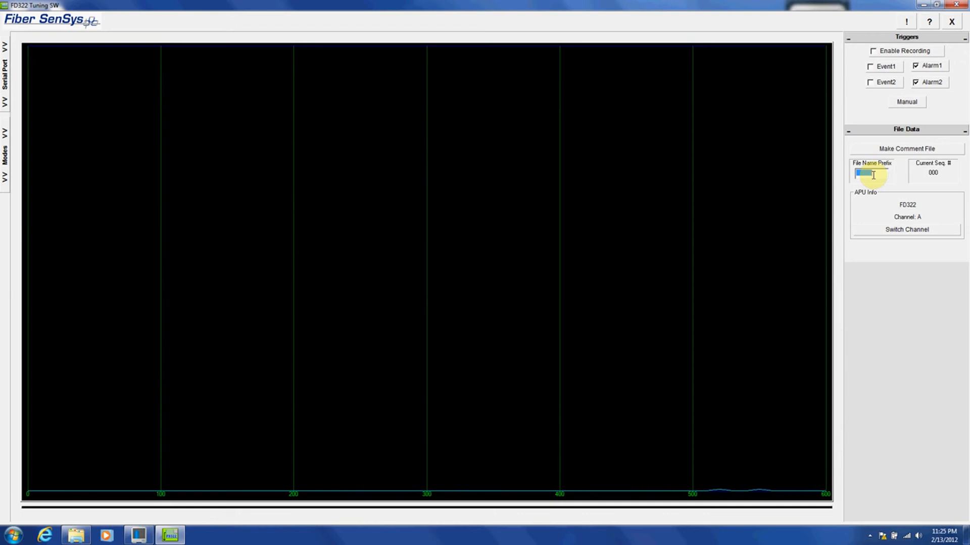
type("DEMO")
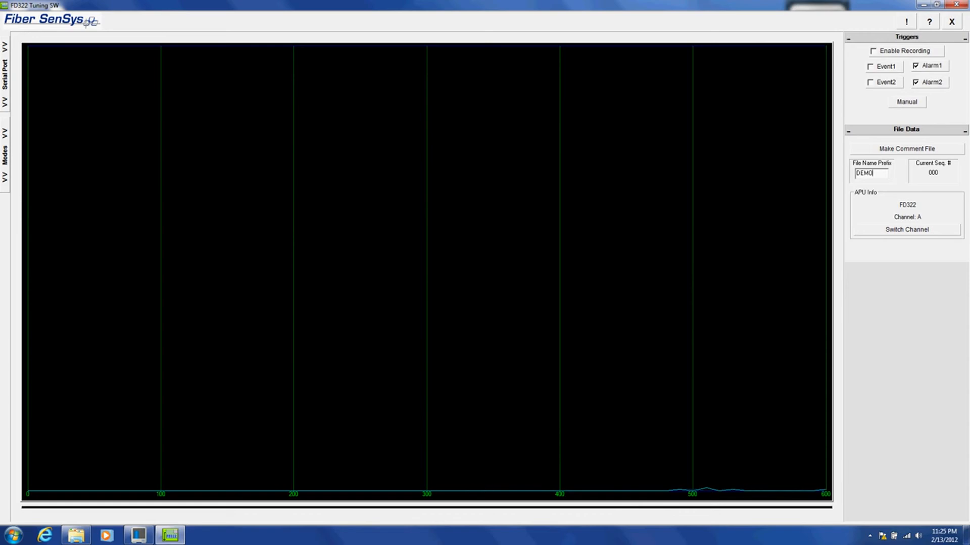
left_click(873, 52)
Record the signal manually, advancing the DEMO sequence to 003, then switch channels.
left_click(909, 106)
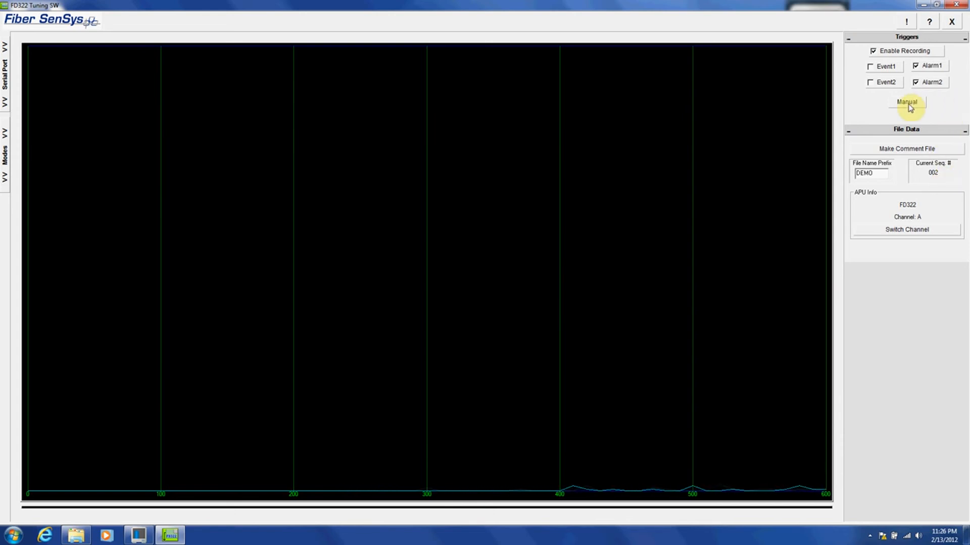
left_click(909, 106)
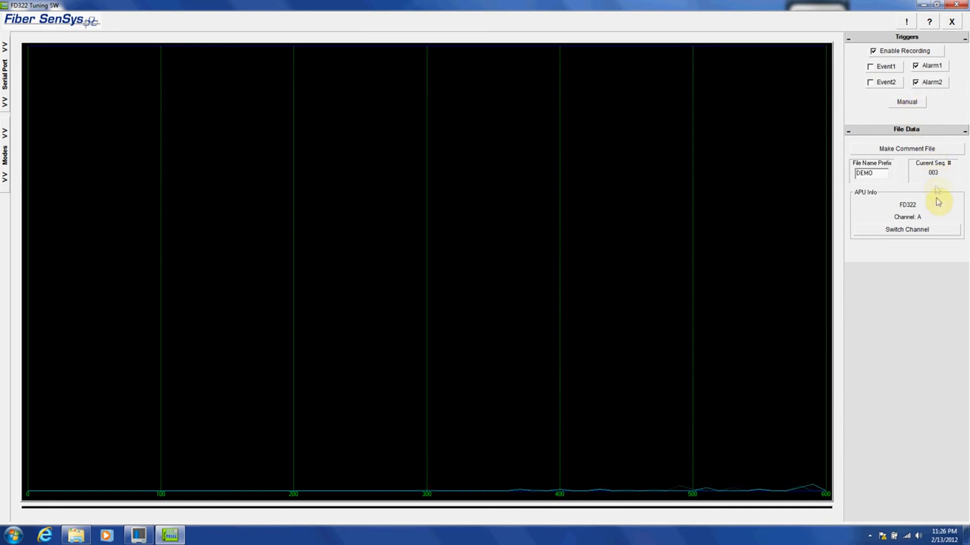
left_click(934, 229)
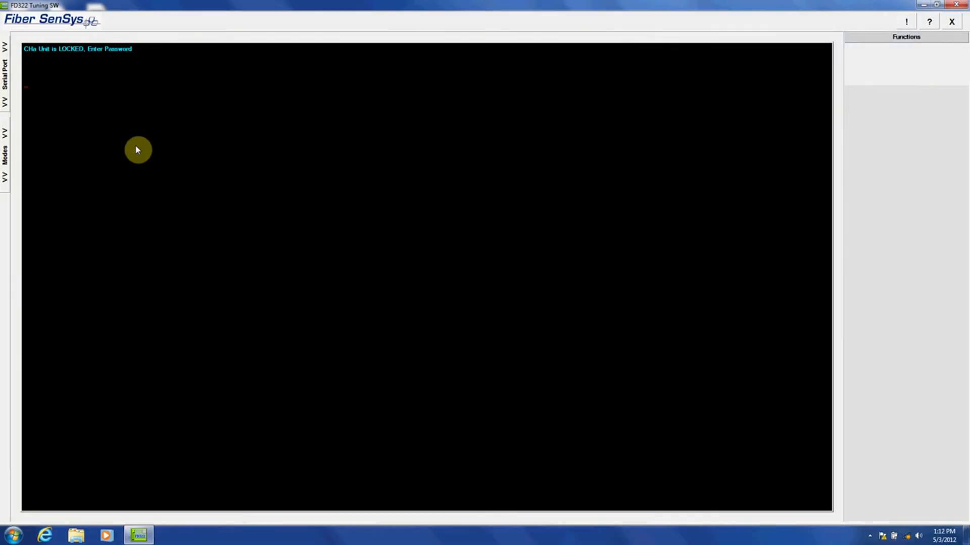
Choose Spectral History from the Modes list to show channel A's history view.
left_click(5, 157)
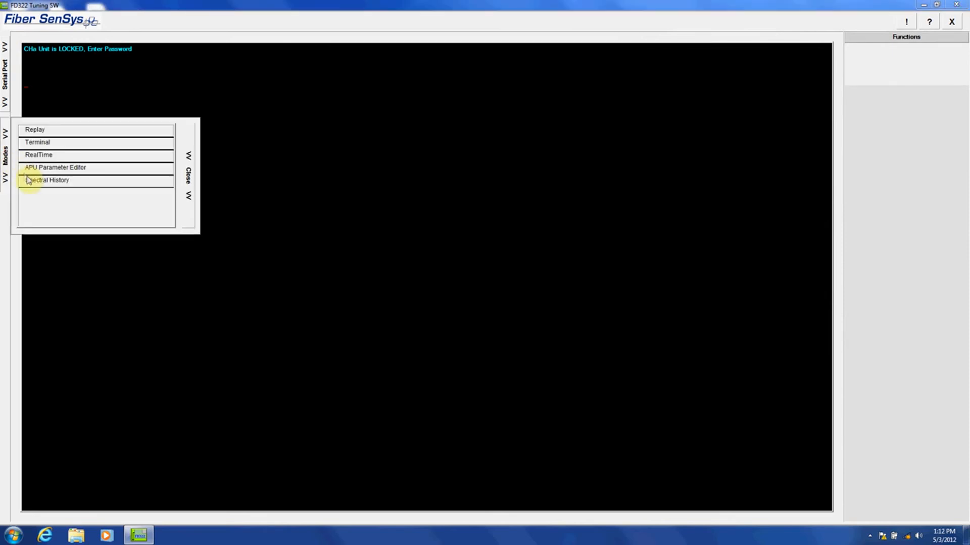
left_click(51, 183)
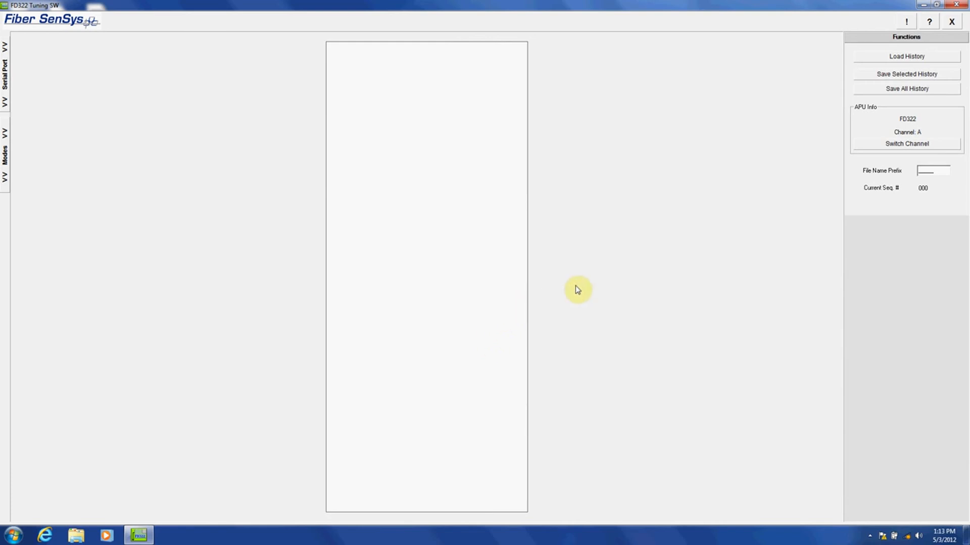
Load the six May 05, 2012 history entries and set the file name prefix to TEST1.
left_click(907, 61)
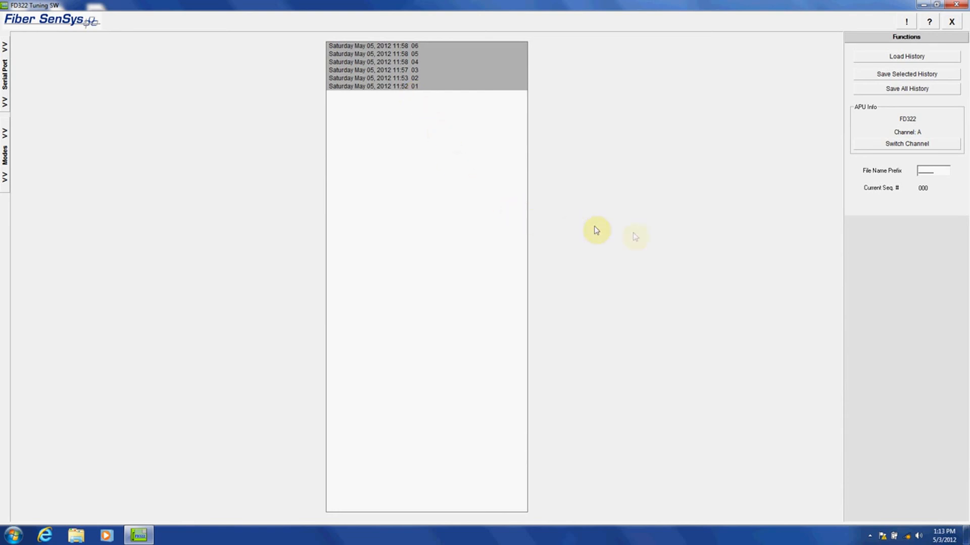
double_click(934, 170)
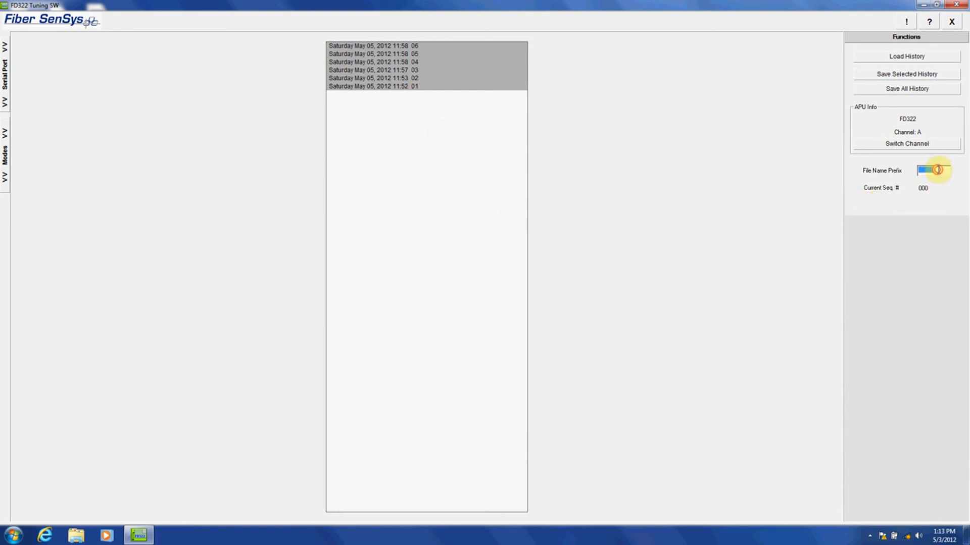
type("TEST1")
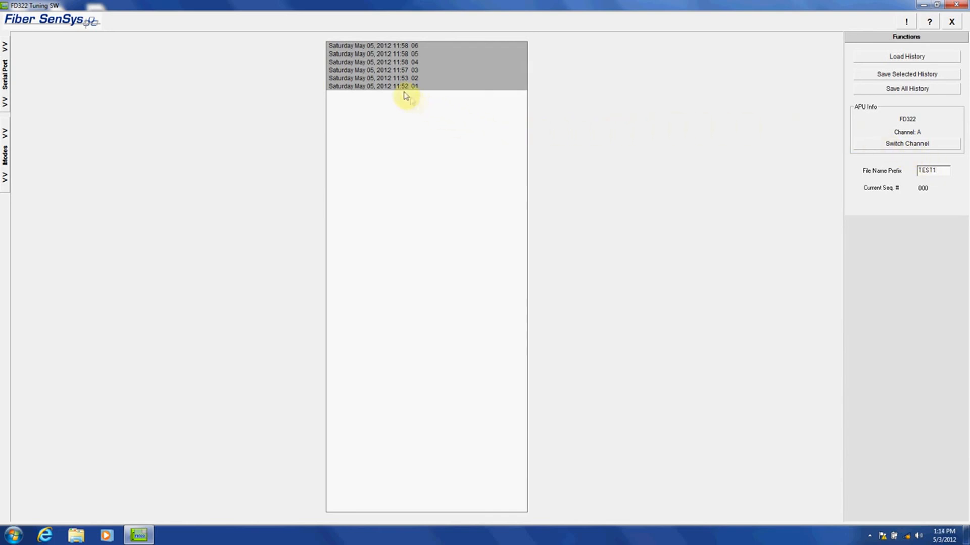
Save history entry 03 (May 05, 2012 11:57) to a TEST1-prefixed file.
left_click(402, 70)
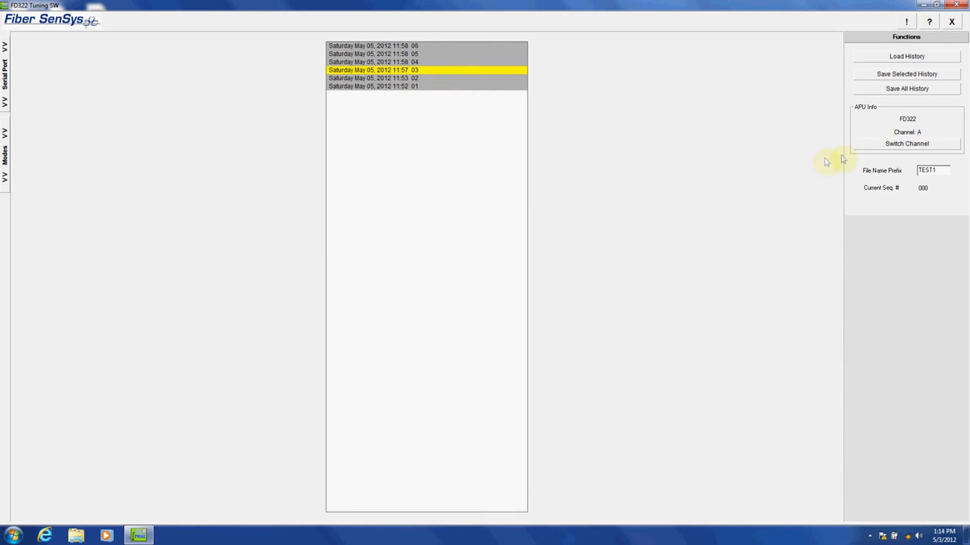
left_click(914, 75)
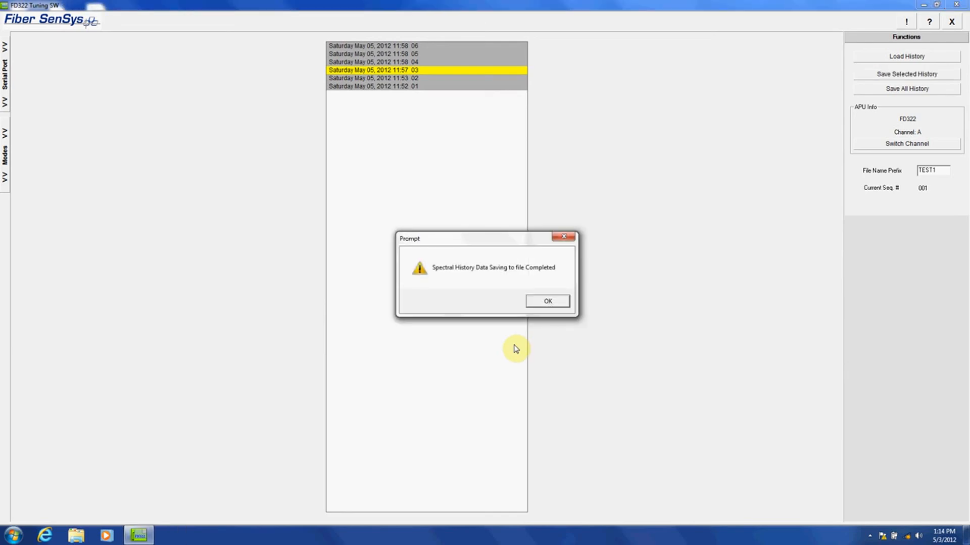
Acknowledge the save-completed message and switch the unit away from channel A.
left_click(558, 306)
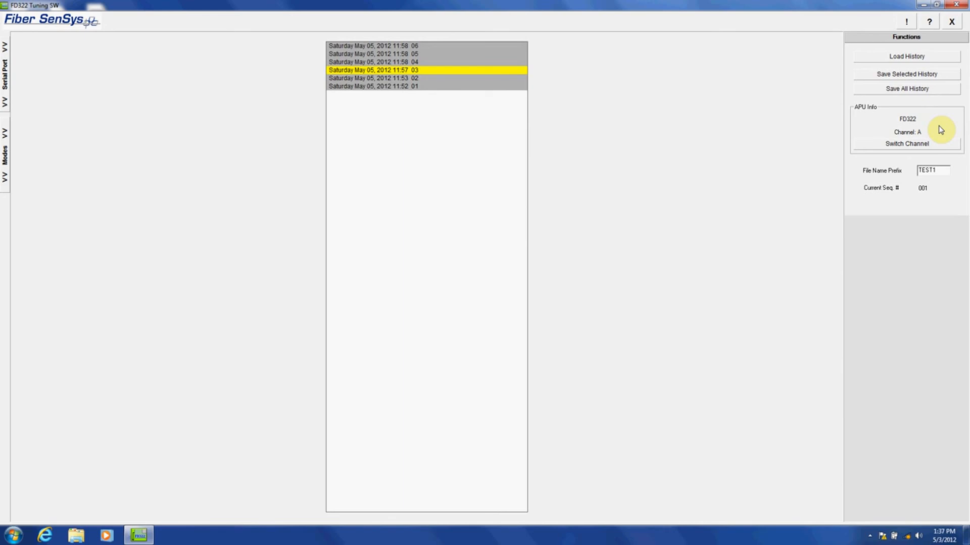
left_click(933, 147)
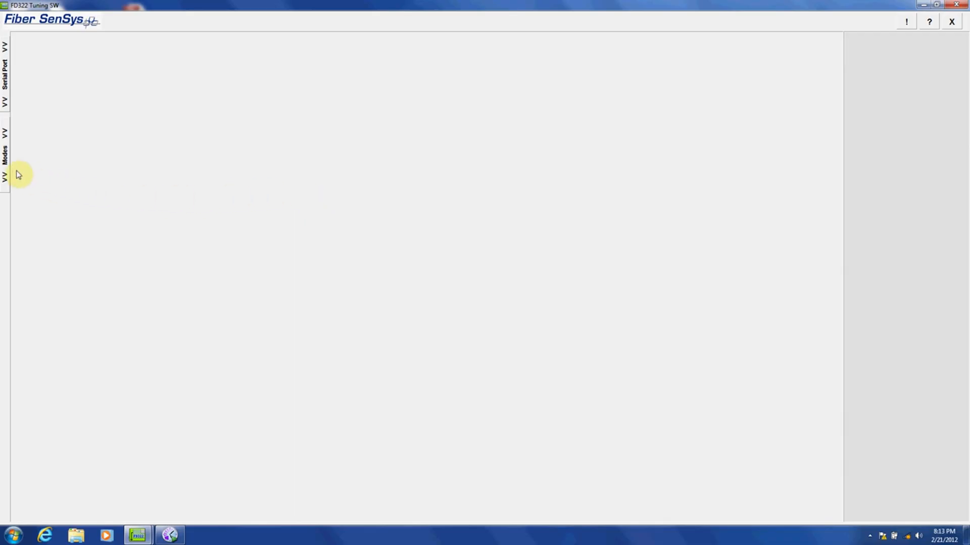
Enter Replay mode and bring up the file browser for a recording.
left_click(7, 160)
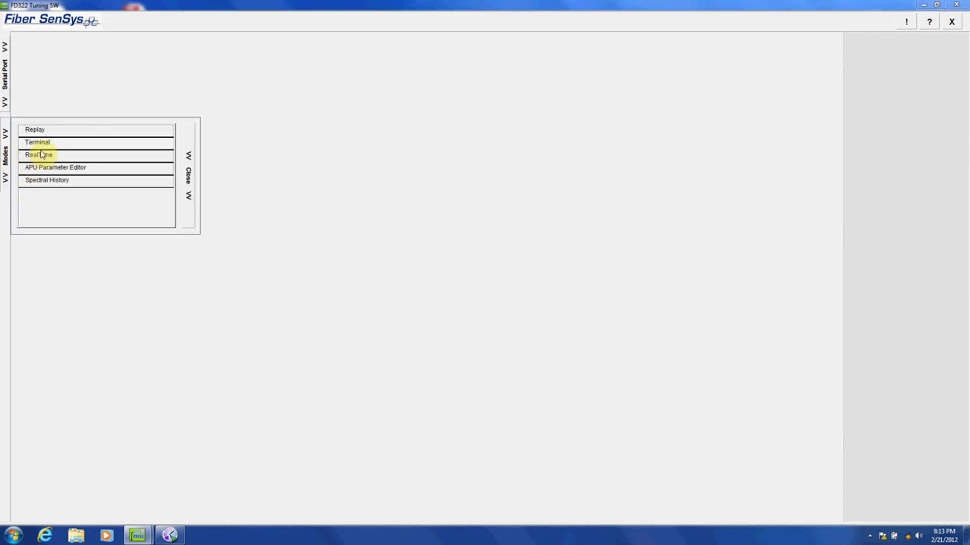
left_click(41, 132)
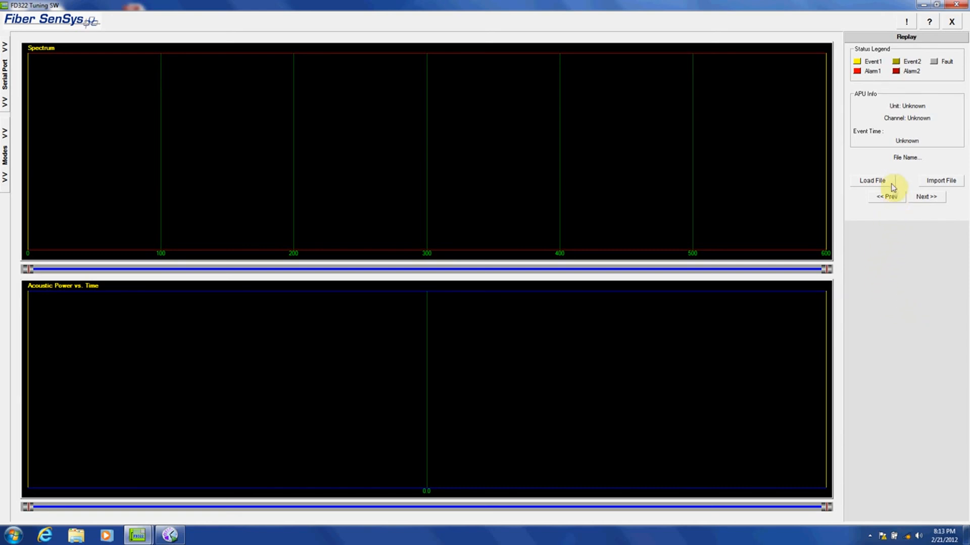
left_click(873, 180)
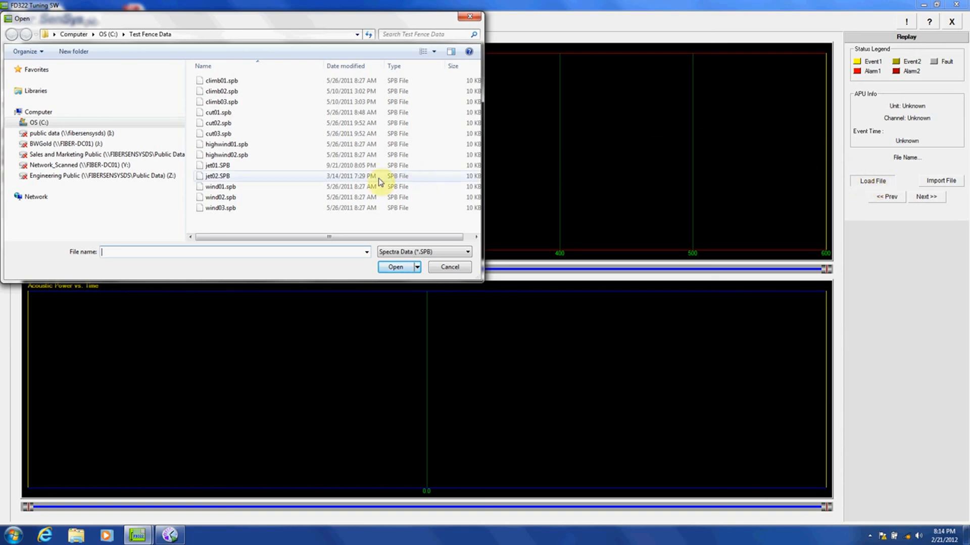
Load DEMO_000.spb from Program Files (x86)\Fiber Sensys\FD322 Tuning Software\Data.
left_click(17, 124)
scroll(17, 126, "up", 2)
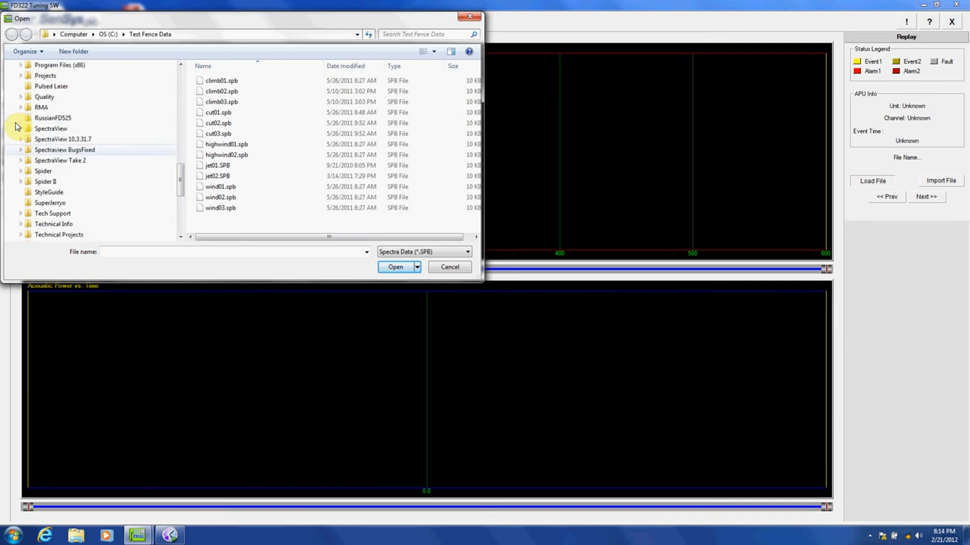
scroll(19, 127, "up", 1)
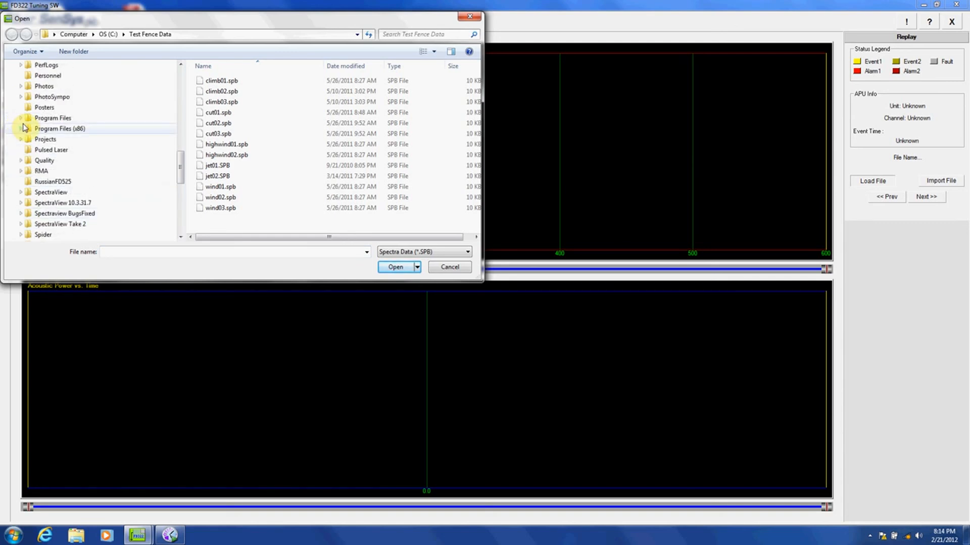
left_click(21, 129)
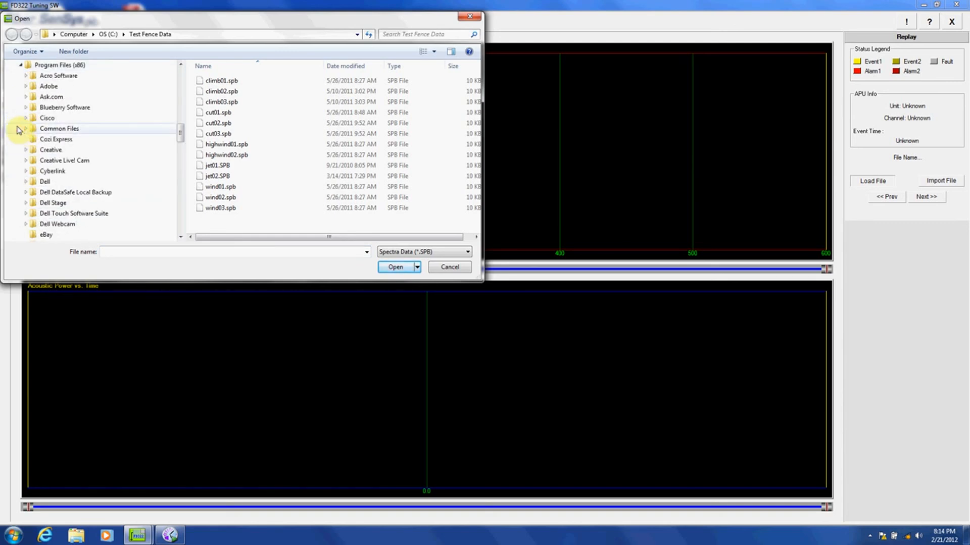
scroll(16, 128, "down", 2)
scroll(15, 128, "down", 2)
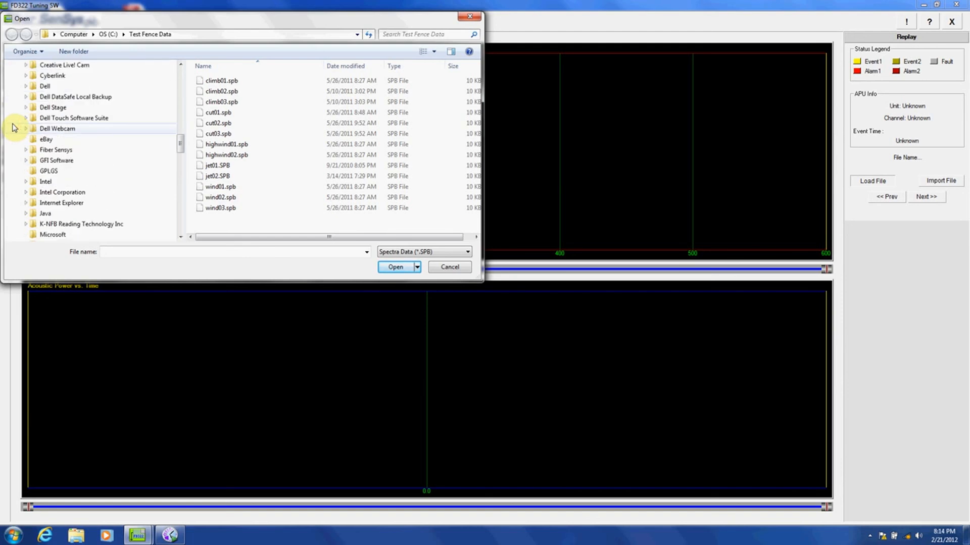
left_click(27, 119)
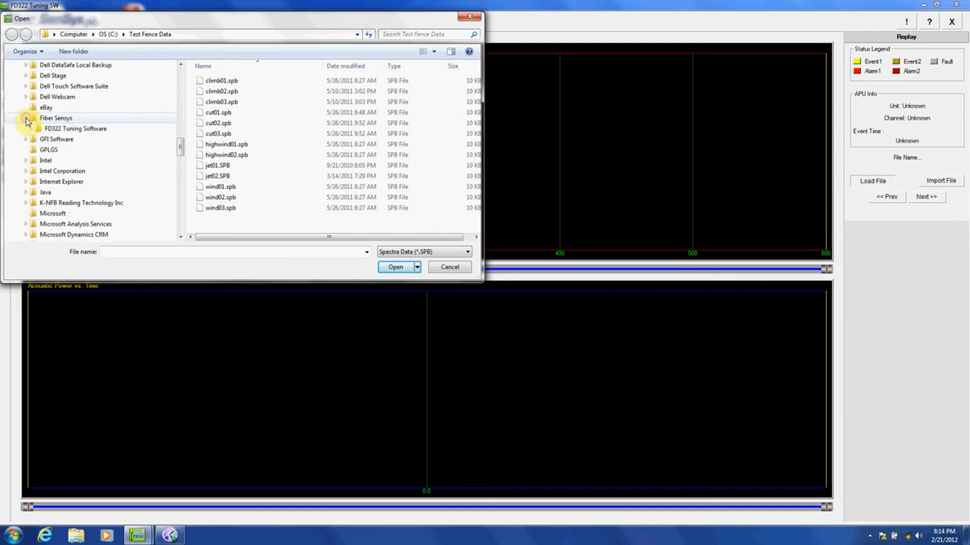
left_click(31, 129)
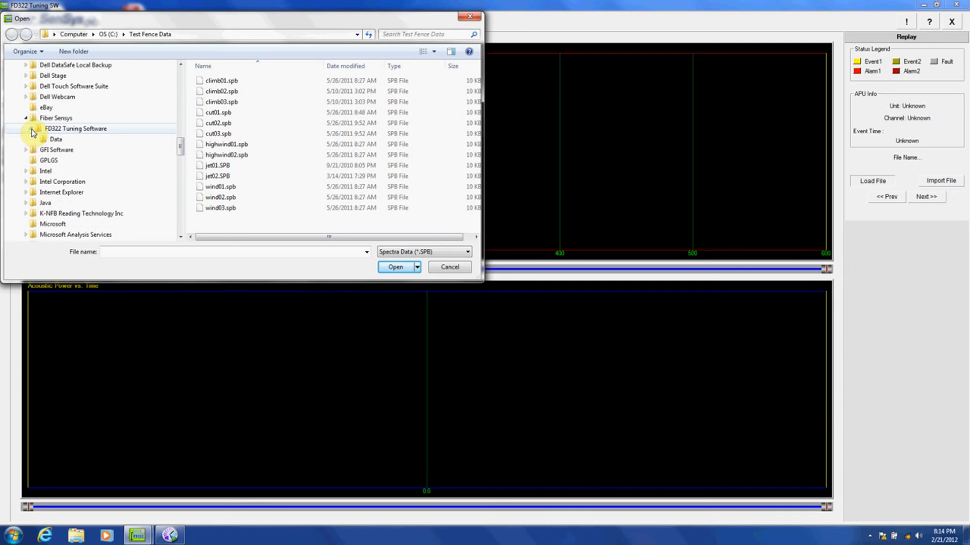
left_click(47, 141)
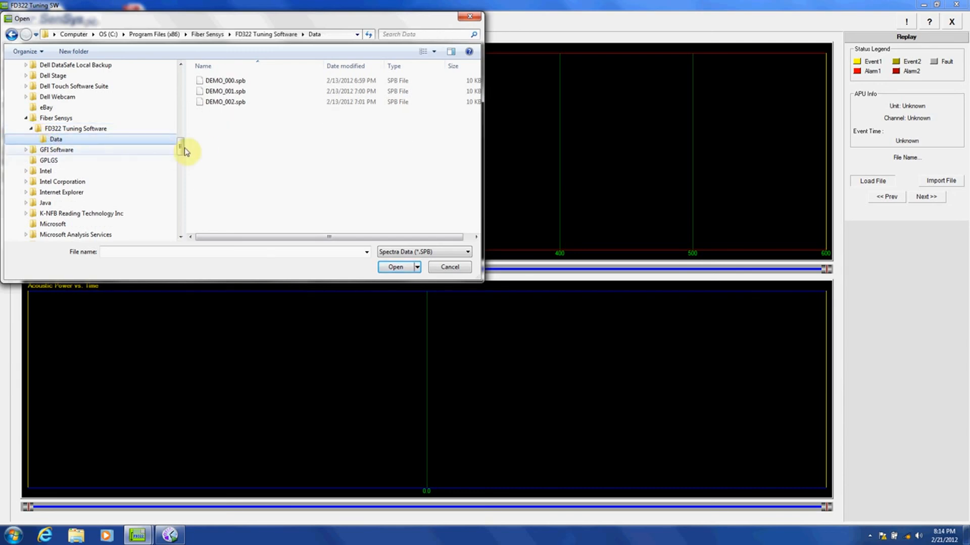
left_click(223, 81)
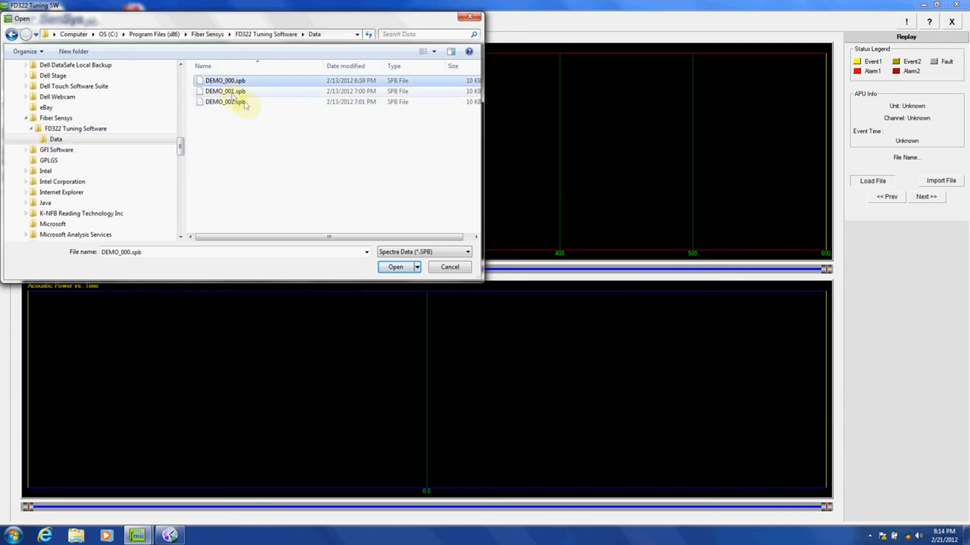
left_click(392, 268)
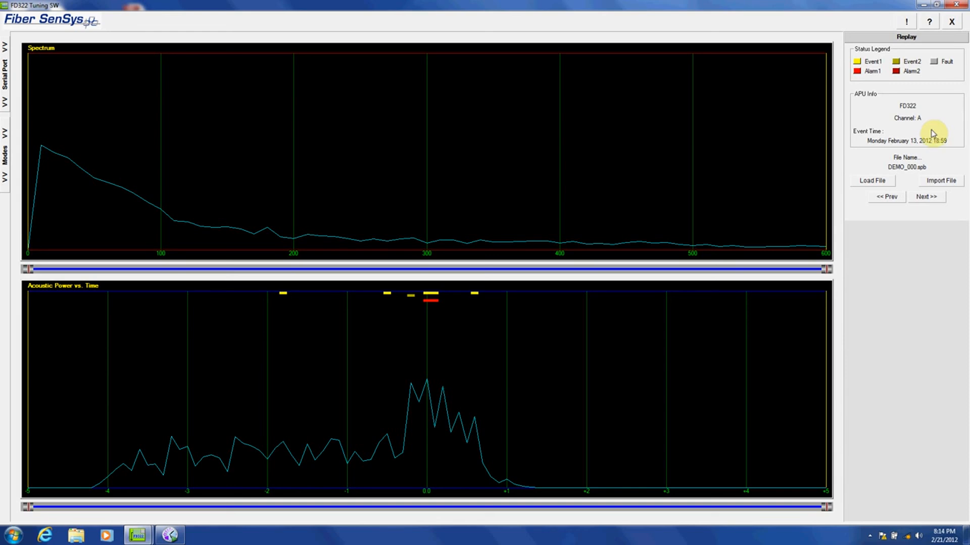
Cycle through DEMO_000 to DEMO_002 recordings and settle on DEMO_001.spb.
left_click(930, 200)
left_click(930, 200)
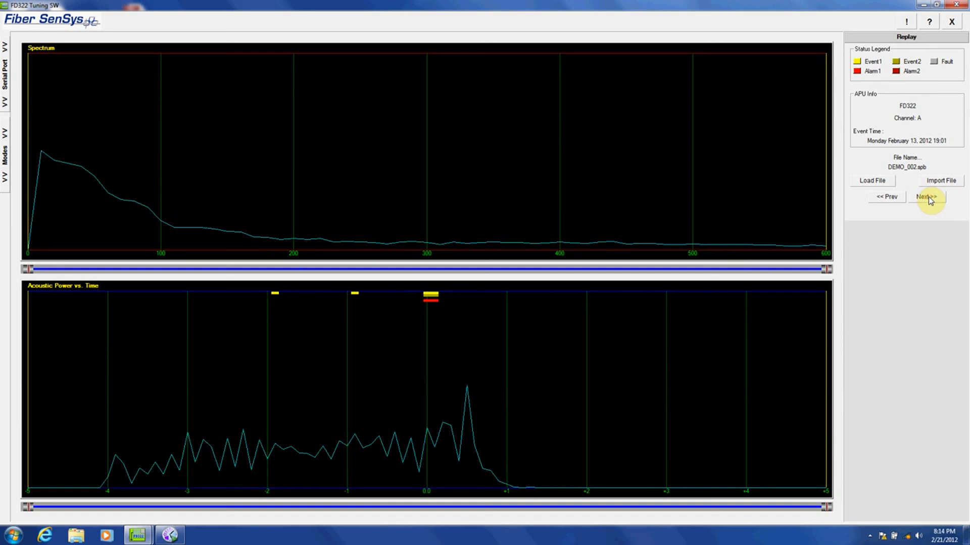
left_click(892, 198)
left_click(893, 199)
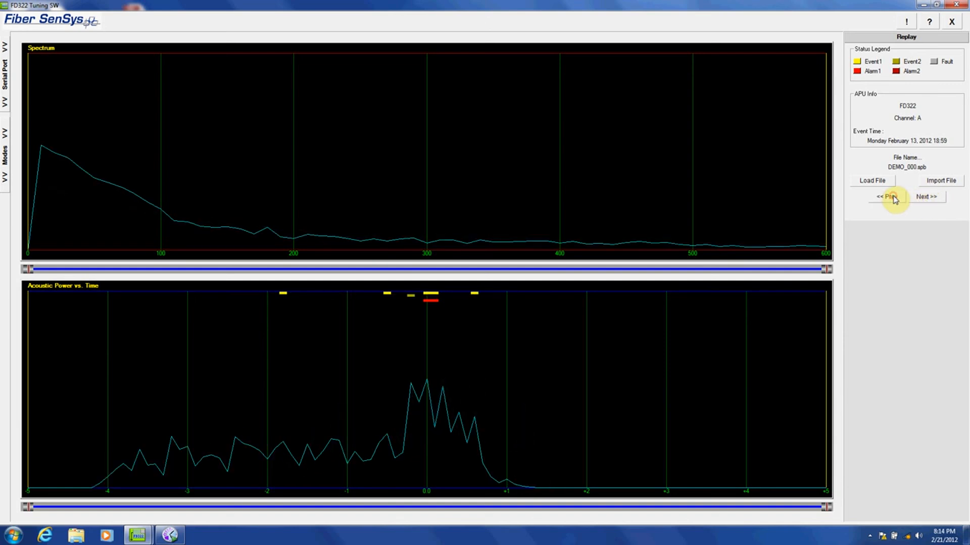
left_click(923, 198)
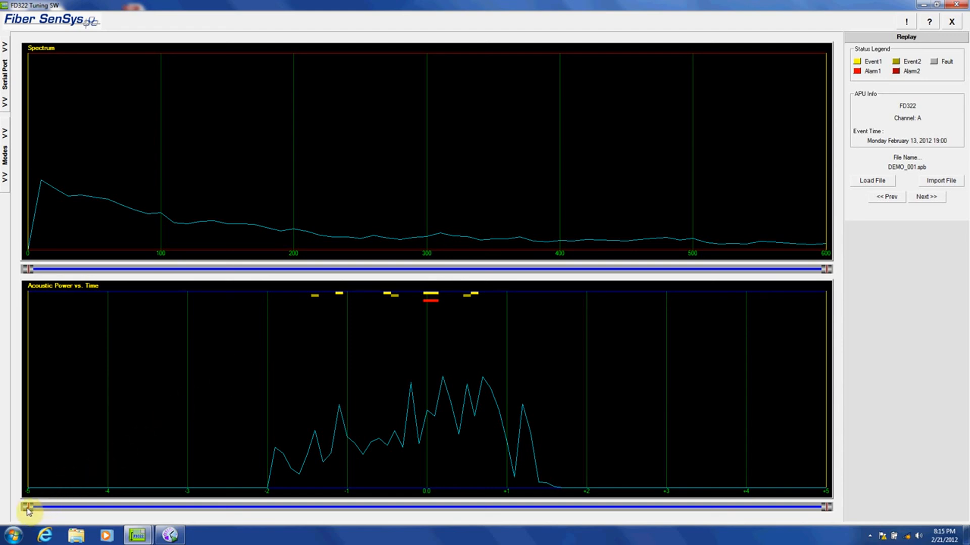
Narrow the bottom time slider to a thin window around 0.0 bracketing the Alarm1 marker.
left_click_drag(28, 512, 266, 534)
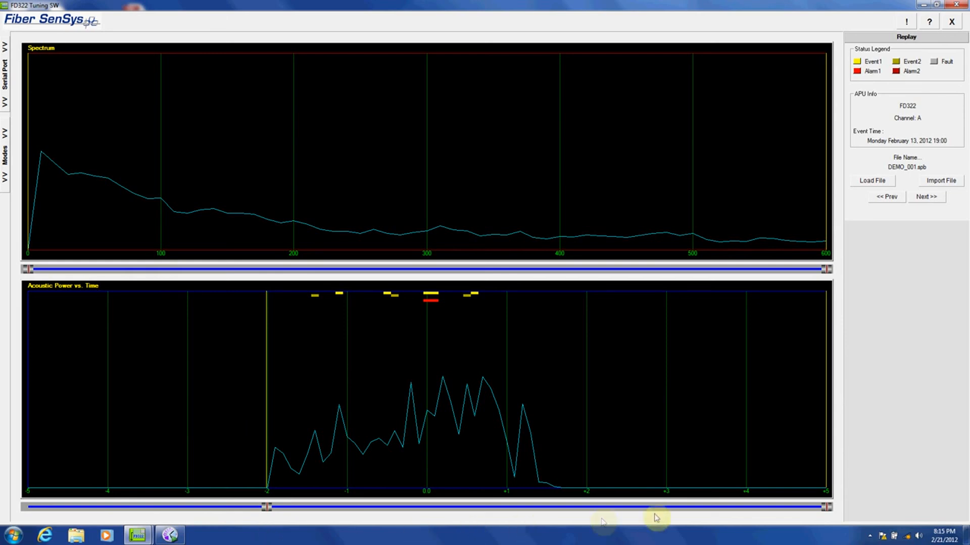
left_click_drag(827, 511, 540, 492)
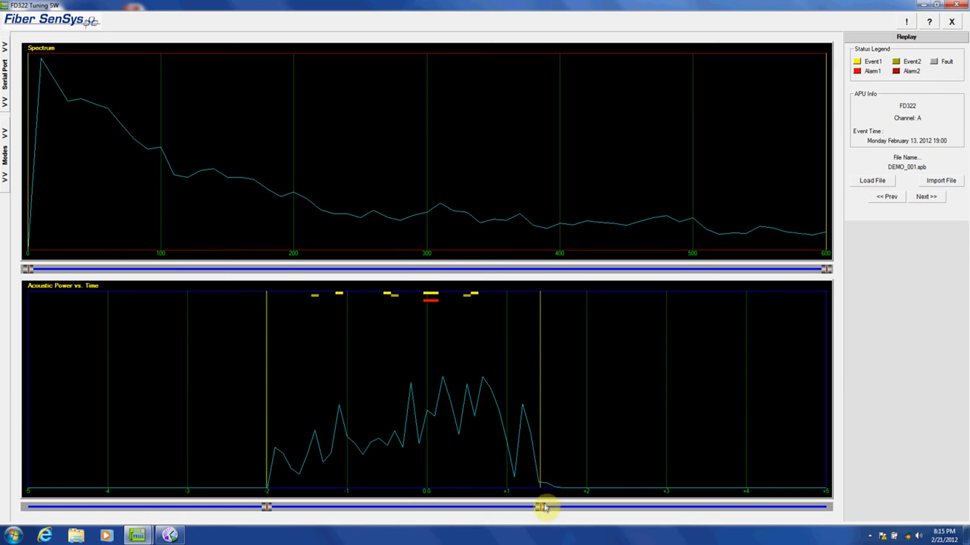
left_click_drag(541, 511, 440, 495)
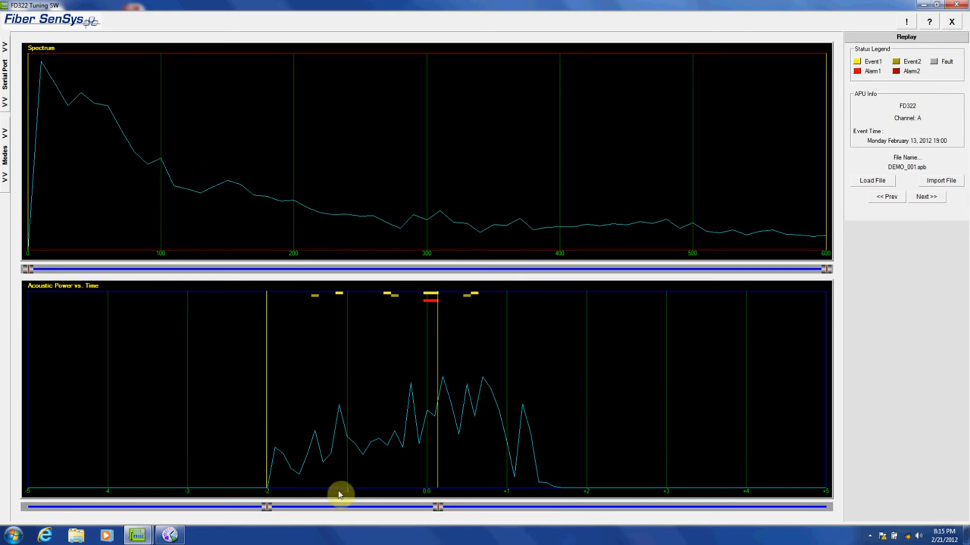
left_click_drag(263, 506, 424, 511)
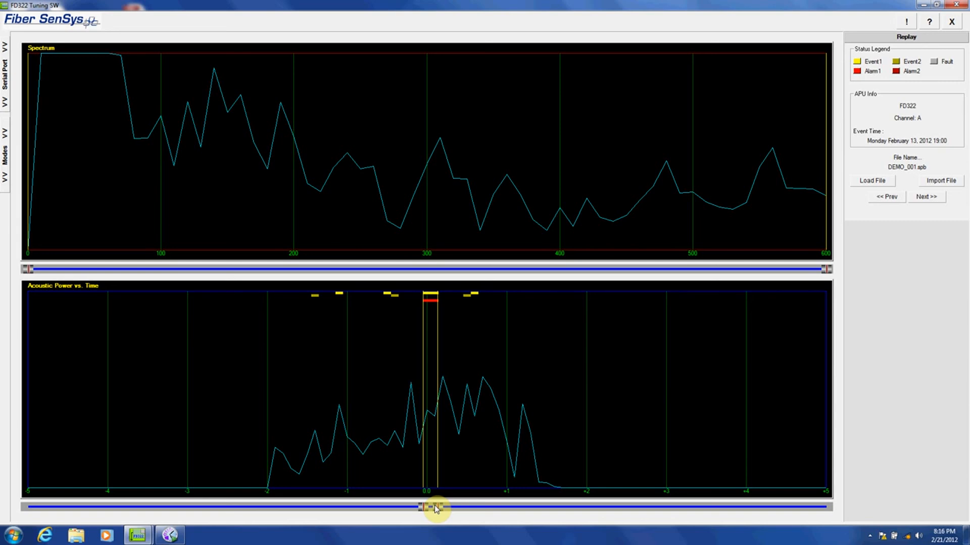
mouse_move(436, 508)
left_mouse_down()
mouse_move(509, 519)
mouse_move(412, 519)
mouse_move(442, 522)
left_mouse_up()
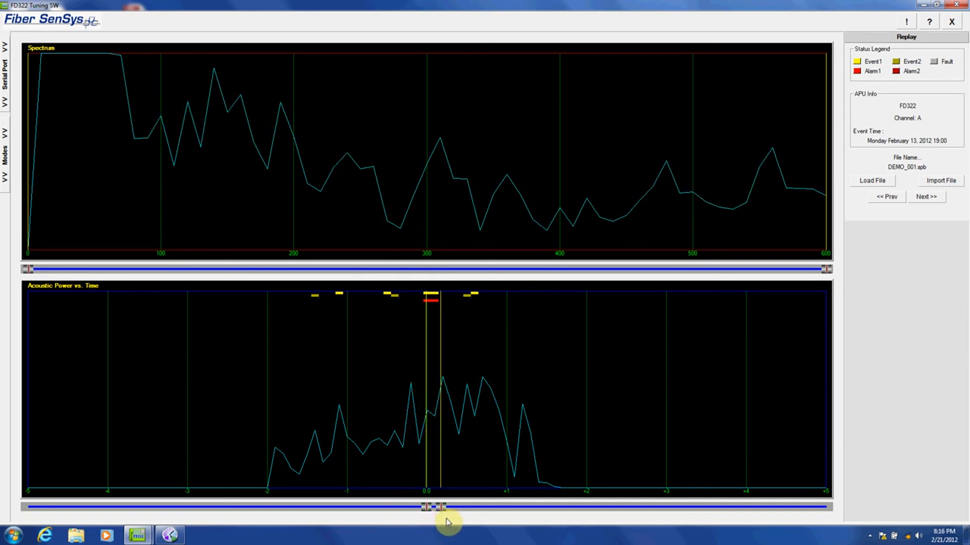